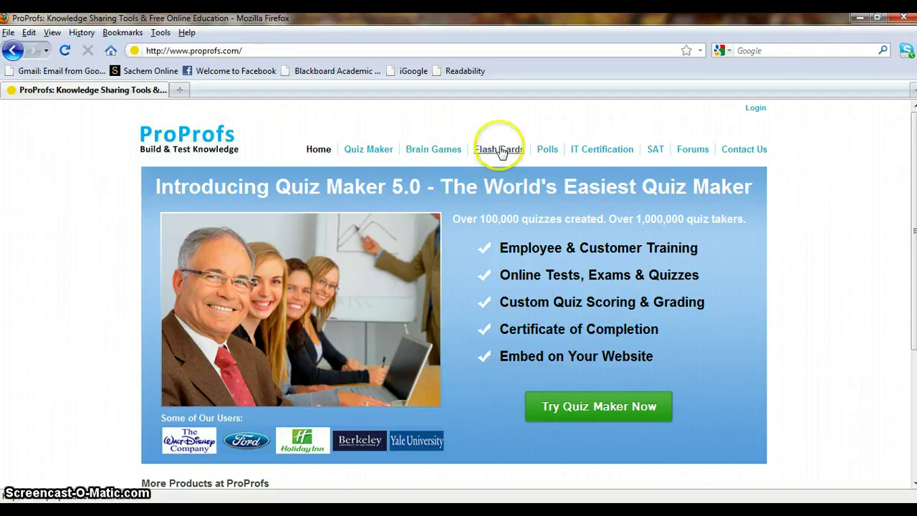
Open the account login page from the Login link at the top right of the ProProfs home page
{"action": "left_click", "coordinate": [546, 151]}
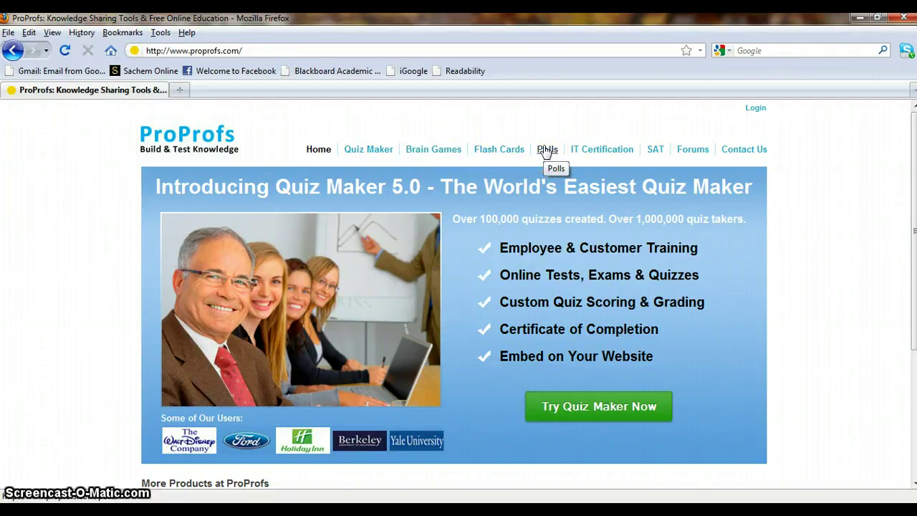
{"action": "left_click", "coordinate": [551, 138]}
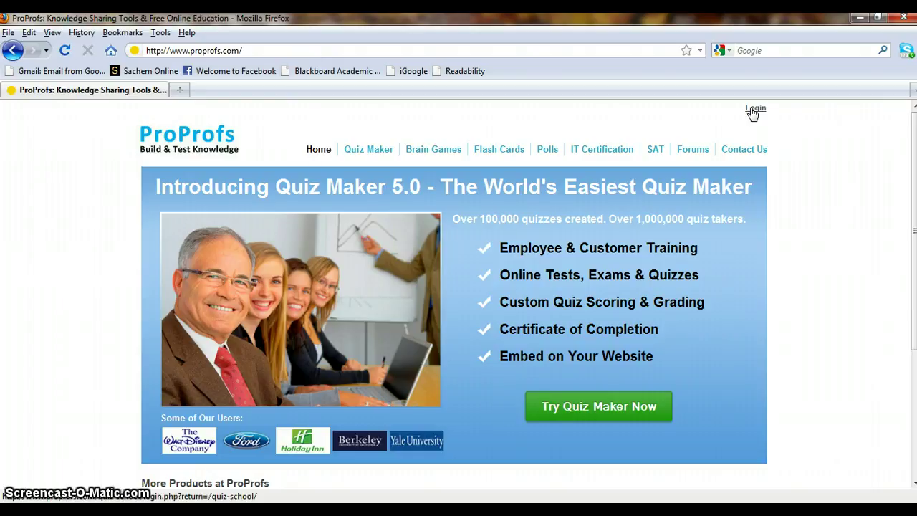
{"action": "left_click", "coordinate": [754, 109]}
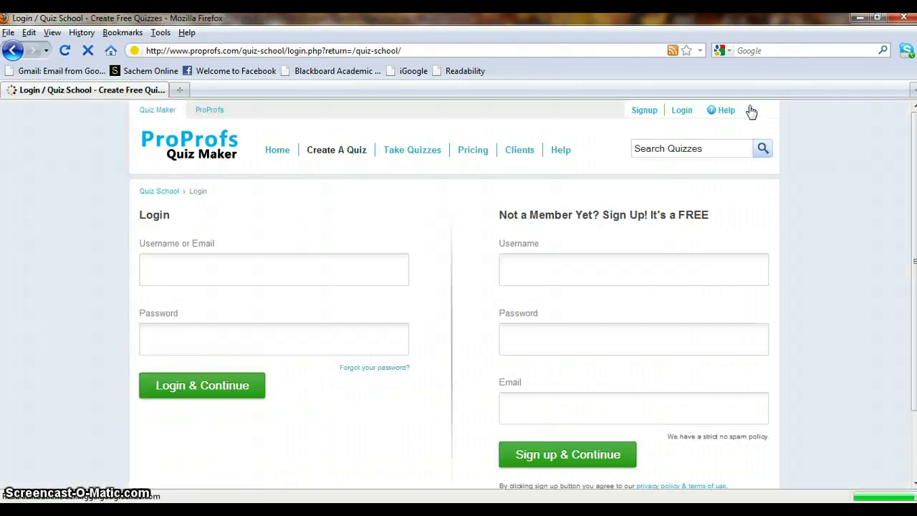
Log in with the account username and password to reach the My Quizzes list
{"action": "left_click", "coordinate": [287, 279]}
{"action": "type", "text": "lyssamkay"}
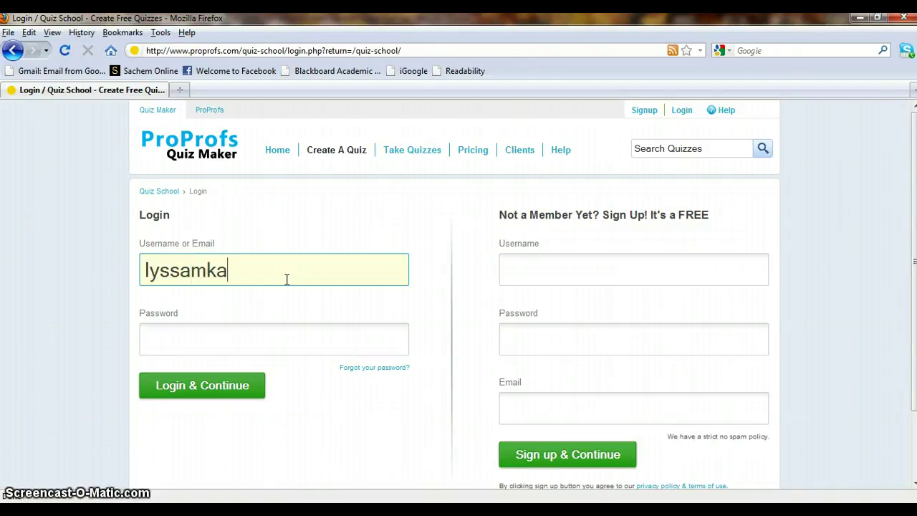
{"action": "key", "text": "Tab"}
{"action": "type", "text": "●●●●●"}
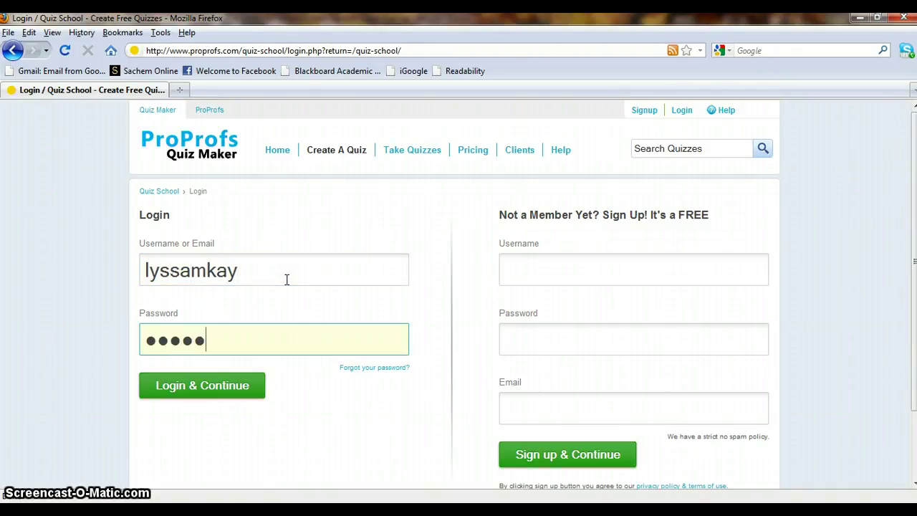
{"action": "left_click", "coordinate": [204, 384]}
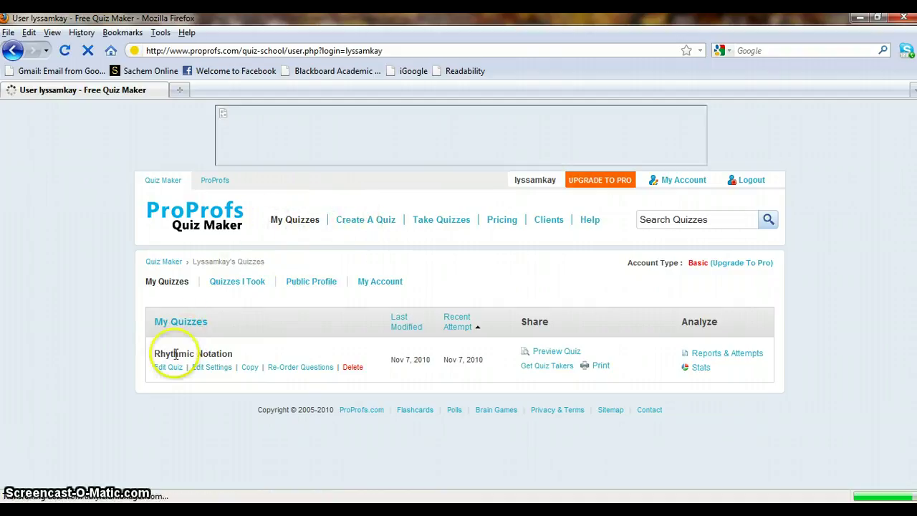
Create a new quiz of type Scored Quiz and continue to the Enter Quiz Details form
{"action": "left_click", "coordinate": [370, 223]}
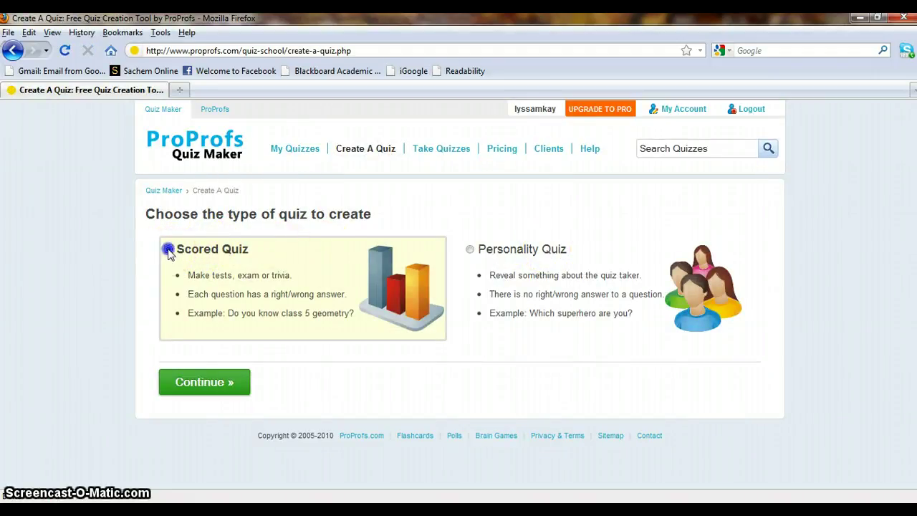
{"action": "left_click", "coordinate": [203, 373]}
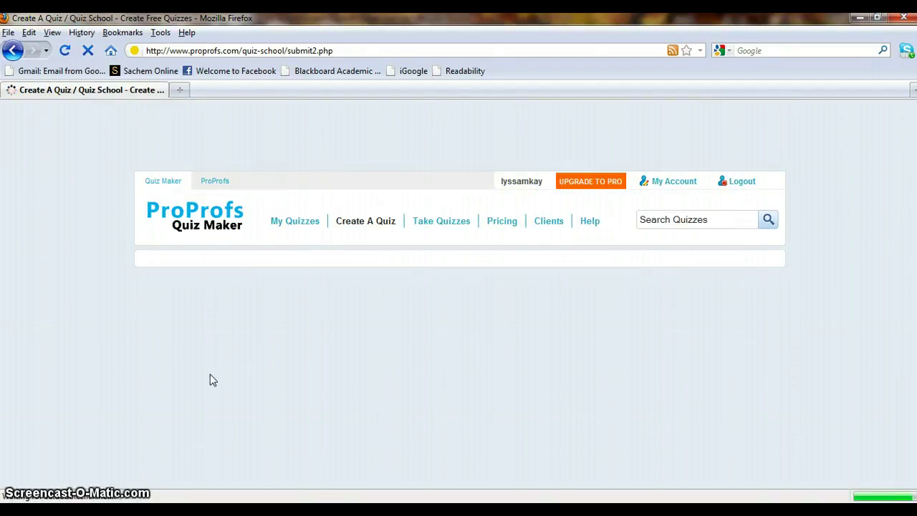
{"action": "left_click", "coordinate": [221, 340]}
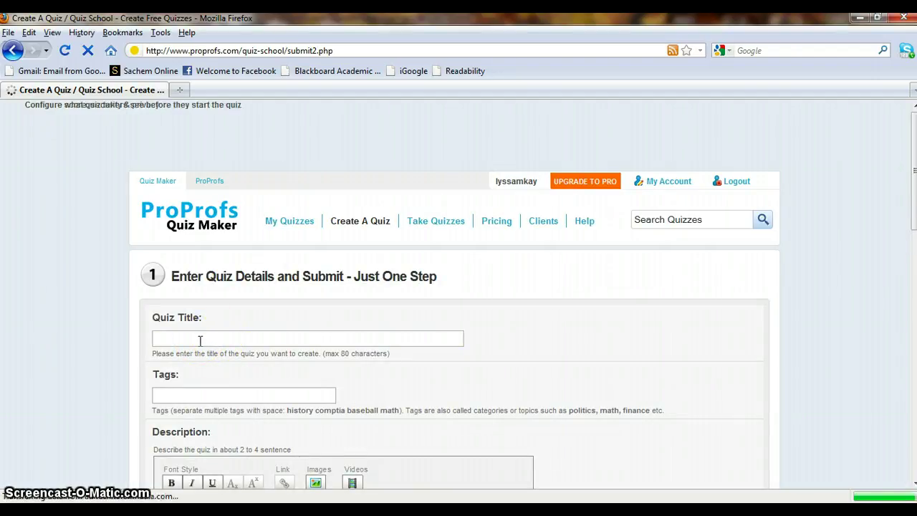
Title the quiz 'Rhythmic Notation 2', adding the 2 after the duplicate-title error
{"action": "type", "text": "Rhyth"}
{"action": "left_click", "coordinate": [243, 317]}
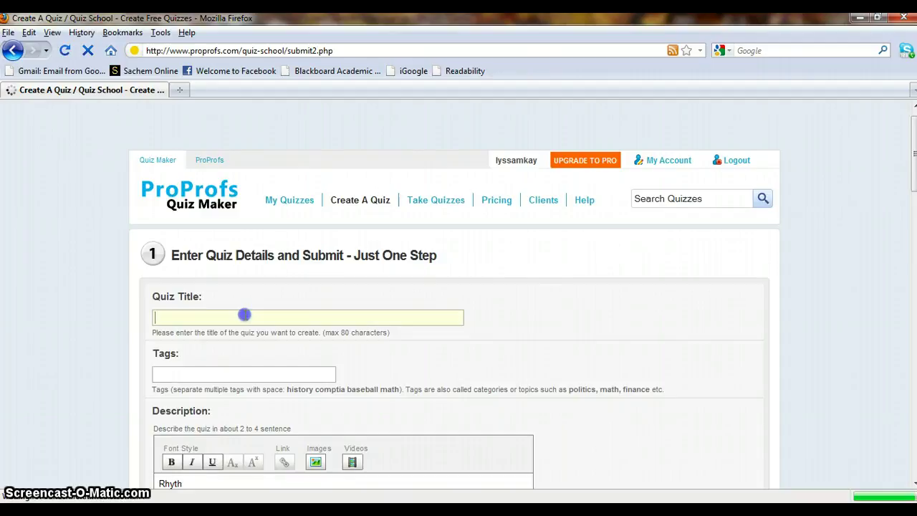
{"action": "type", "text": "Rhythmic Notation"}
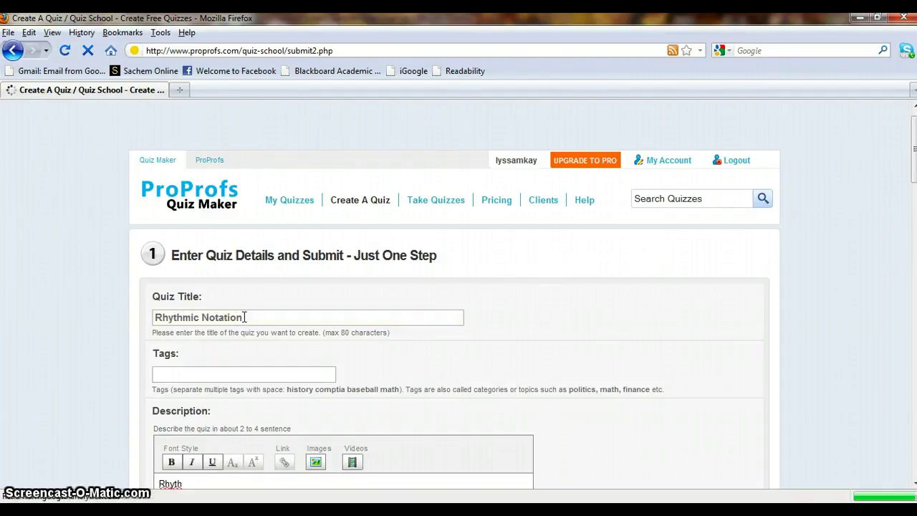
{"action": "left_click", "coordinate": [219, 365]}
{"action": "left_click", "coordinate": [224, 368]}
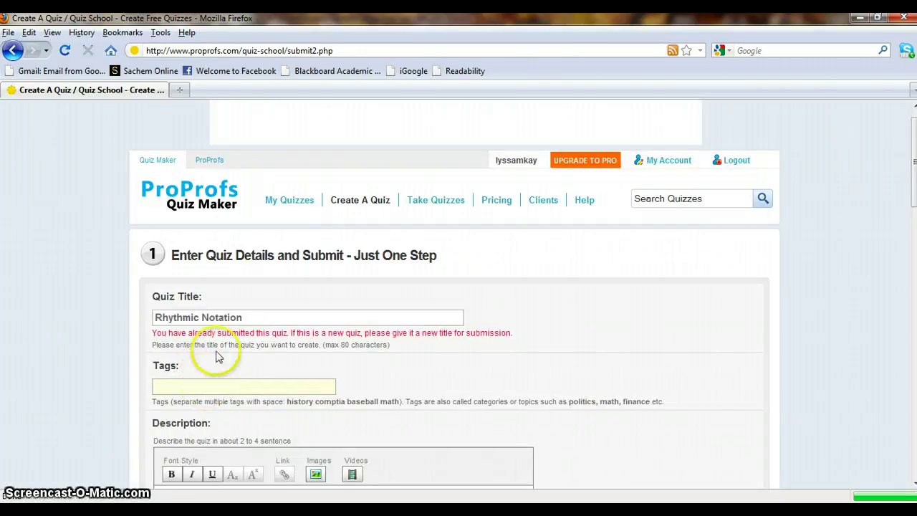
{"action": "left_click", "coordinate": [251, 317]}
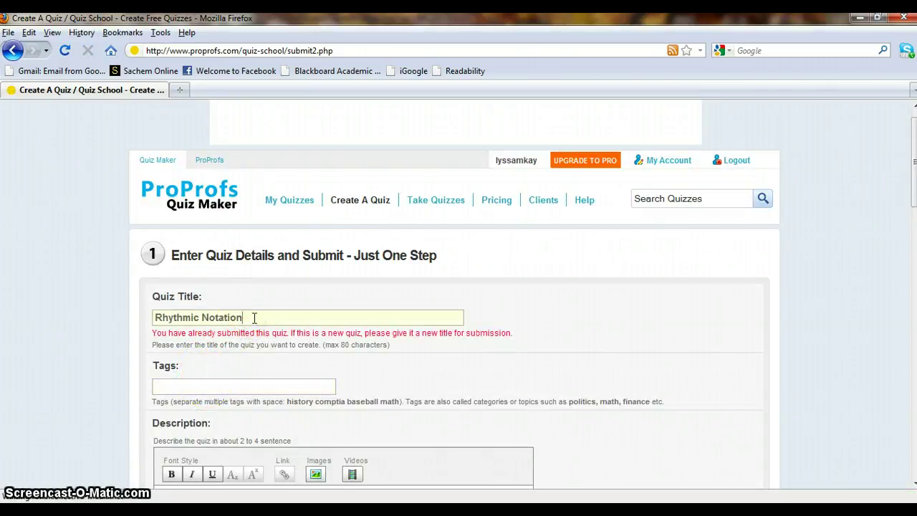
{"action": "type", "text": "2"}
Add the tag 'music' to the quiz
{"action": "left_click", "coordinate": [243, 384]}
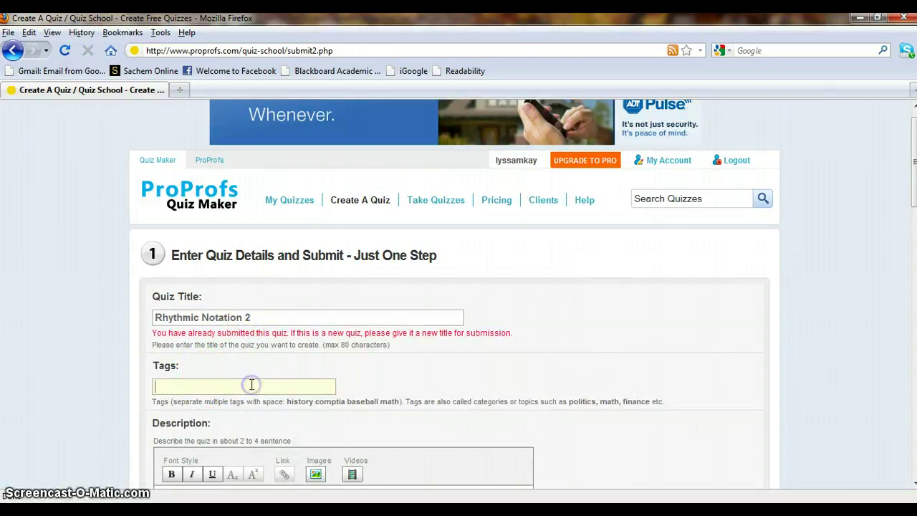
{"action": "left_click", "coordinate": [251, 371]}
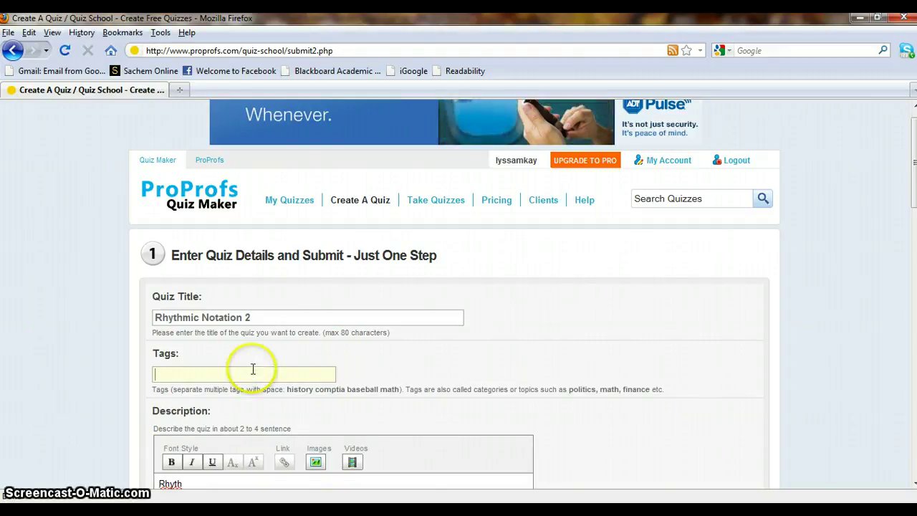
{"action": "type", "text": "music"}
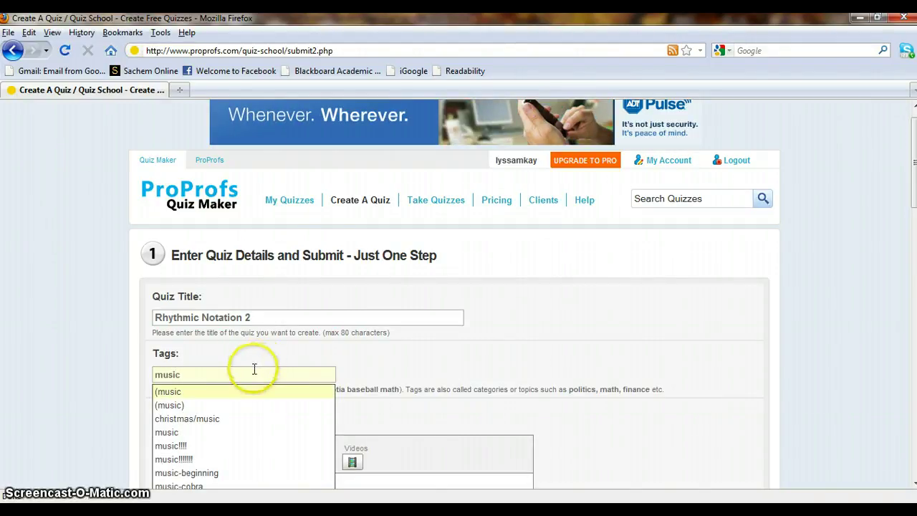
{"action": "scroll", "coordinate": [83, 357], "scroll_direction": "down", "scroll_amount": 2}
{"action": "left_click", "coordinate": [84, 357]}
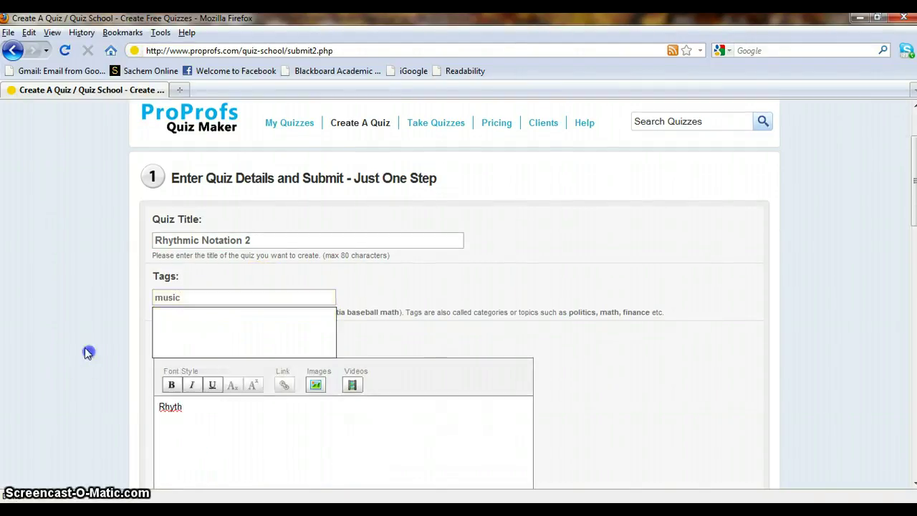
Set the description to 'Rhythmic Notation quiz in beginning band'
{"action": "scroll", "coordinate": [88, 355], "scroll_direction": "down", "scroll_amount": 4}
{"action": "left_click_drag", "start_coordinate": [226, 261], "coordinate": [146, 256]}
{"action": "type", "text": "Rhyth"}
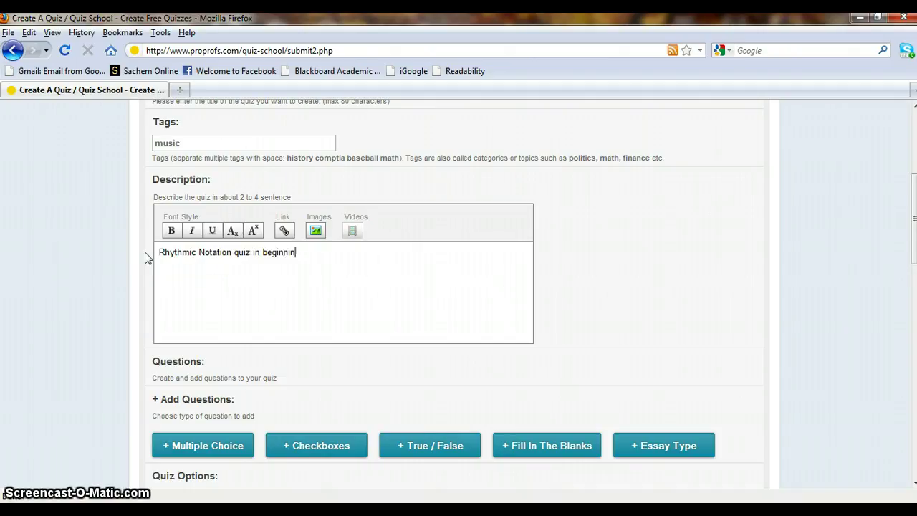
{"action": "scroll", "coordinate": [147, 258], "scroll_direction": "down", "scroll_amount": 2}
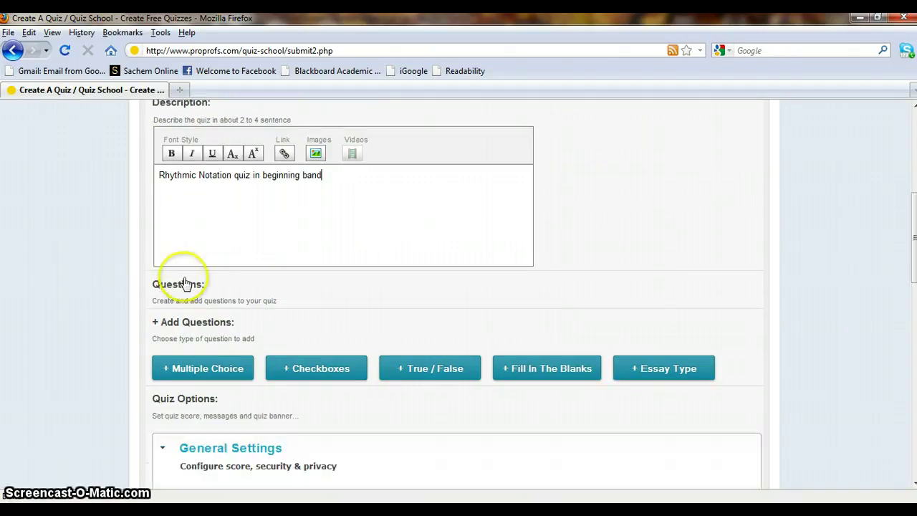
{"action": "scroll", "coordinate": [250, 289], "scroll_direction": "down", "scroll_amount": 4}
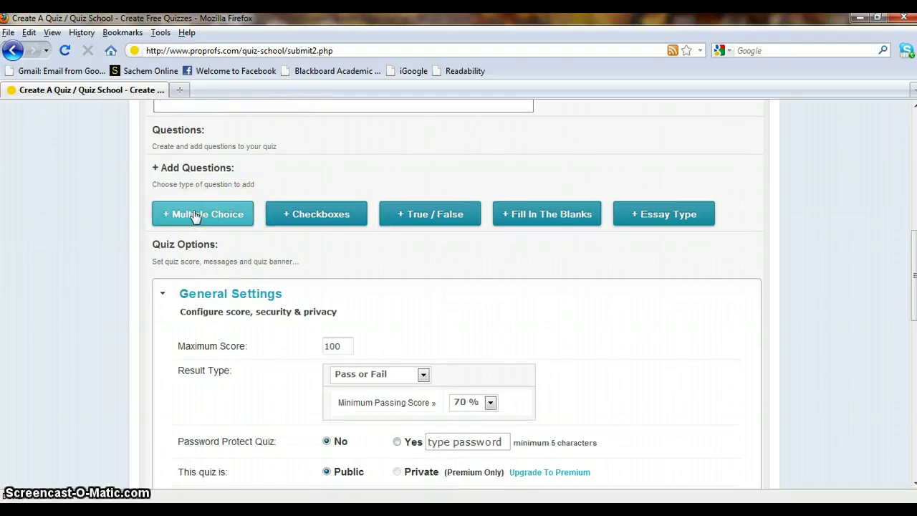
Add and discard a Multiple Choice question, then a Checkboxes question
{"action": "left_click", "coordinate": [193, 215]}
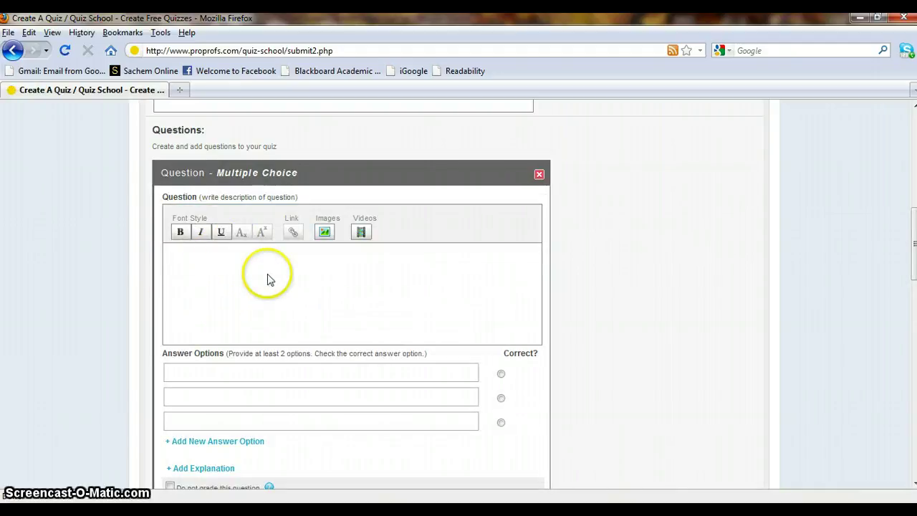
{"action": "scroll", "coordinate": [206, 419], "scroll_direction": "up", "scroll_amount": 2}
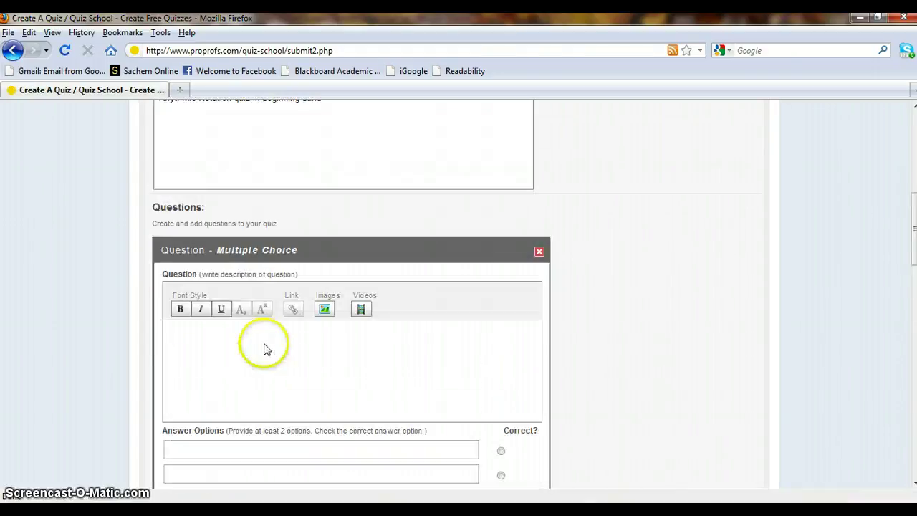
{"action": "left_click", "coordinate": [541, 253]}
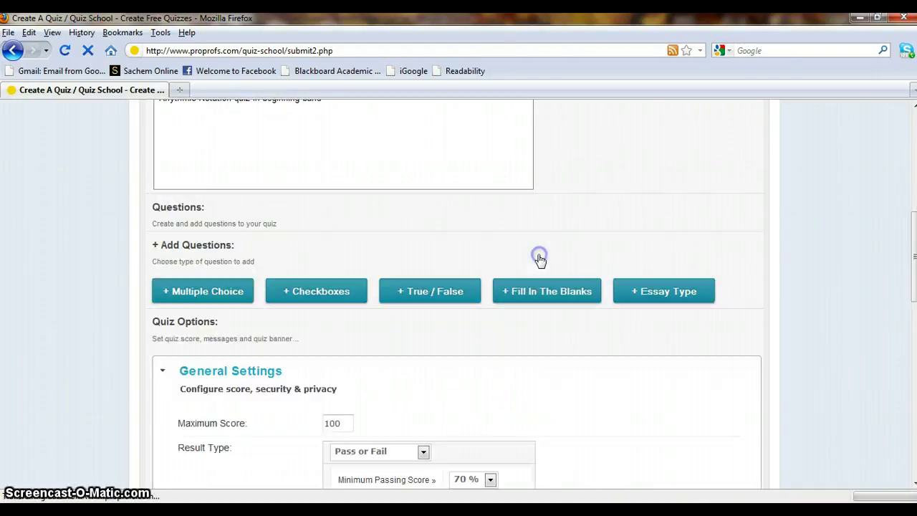
{"action": "left_click", "coordinate": [321, 294]}
{"action": "left_click", "coordinate": [296, 372]}
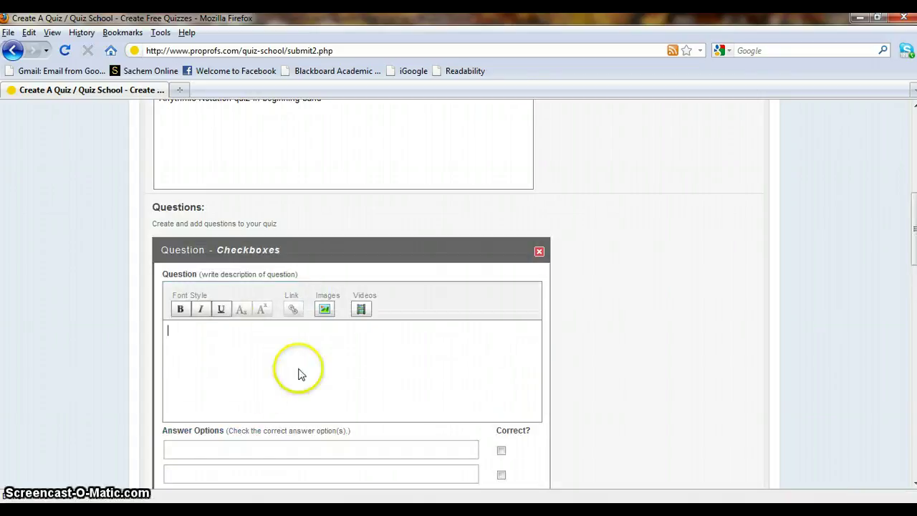
{"action": "scroll", "coordinate": [296, 372], "scroll_direction": "down", "scroll_amount": 4}
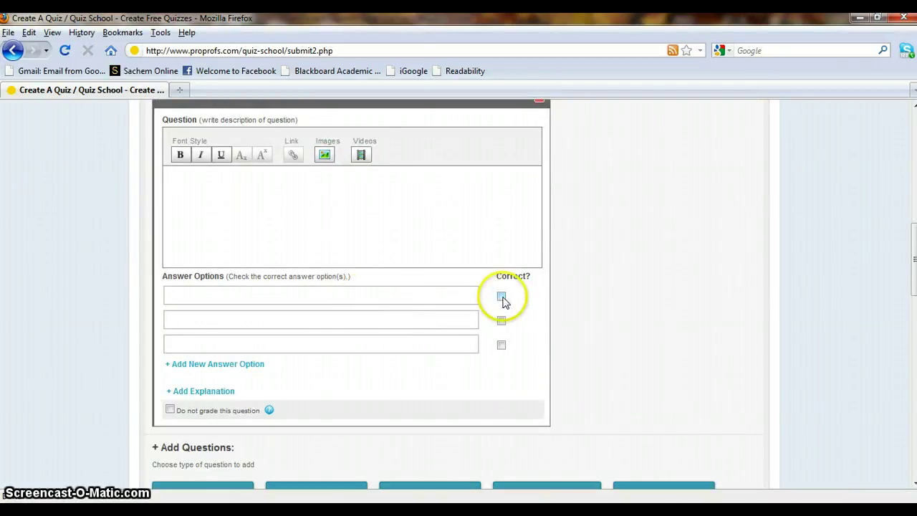
{"action": "scroll", "coordinate": [508, 294], "scroll_direction": "up", "scroll_amount": 2}
{"action": "scroll", "coordinate": [511, 225], "scroll_direction": "up", "scroll_amount": 6}
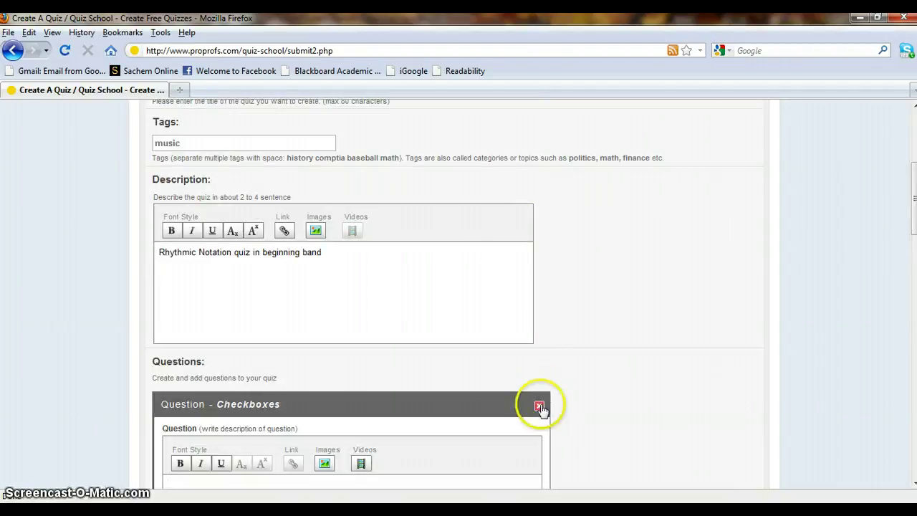
{"action": "left_click", "coordinate": [538, 404]}
Add and remove a True / False question, then a Fill in the Blank question
{"action": "left_click", "coordinate": [441, 445]}
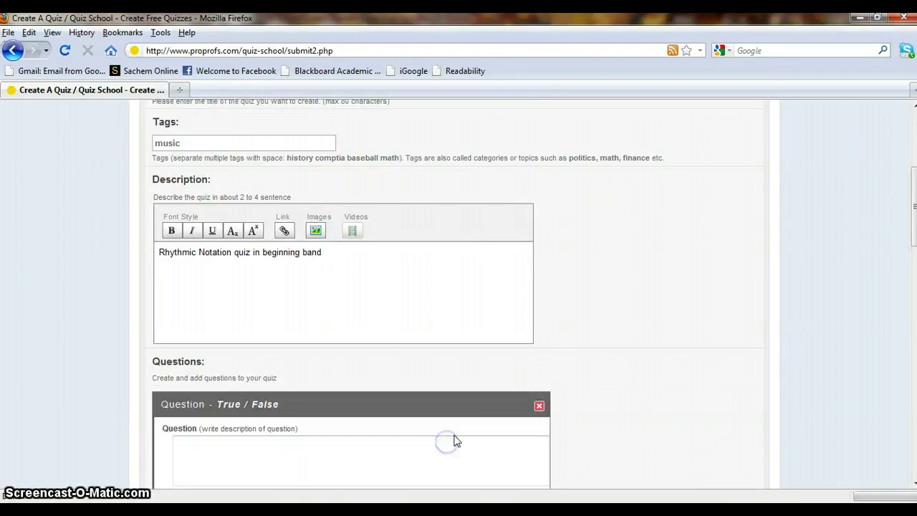
{"action": "scroll", "coordinate": [546, 359], "scroll_direction": "down", "scroll_amount": 6}
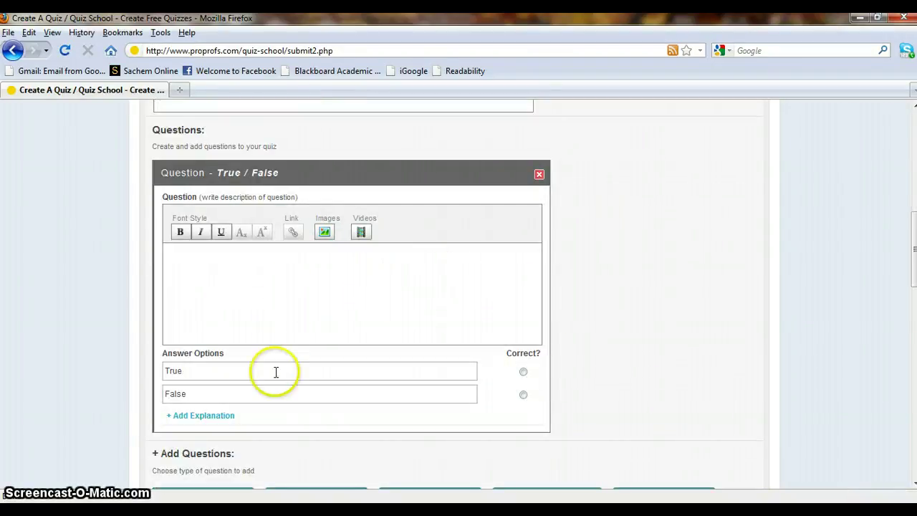
{"action": "left_click", "coordinate": [539, 175]}
{"action": "left_click", "coordinate": [555, 215]}
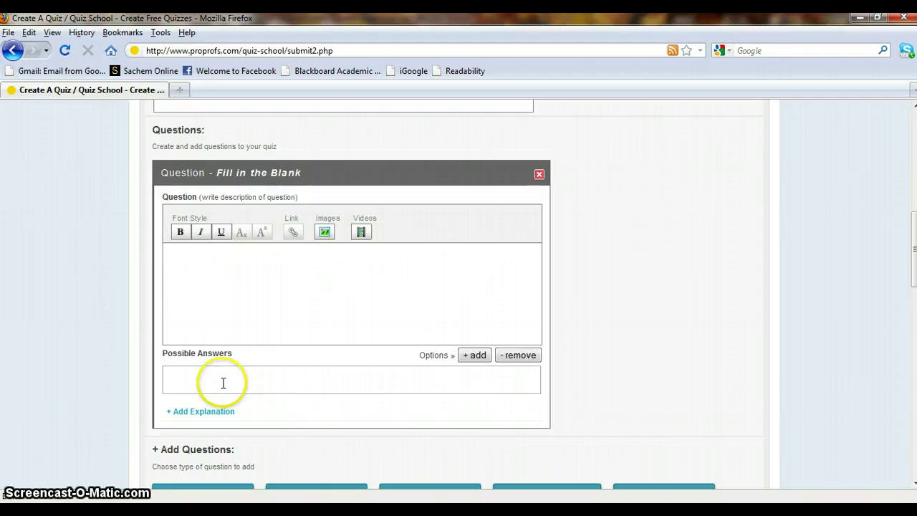
{"action": "scroll", "coordinate": [548, 301], "scroll_direction": "up", "scroll_amount": 4}
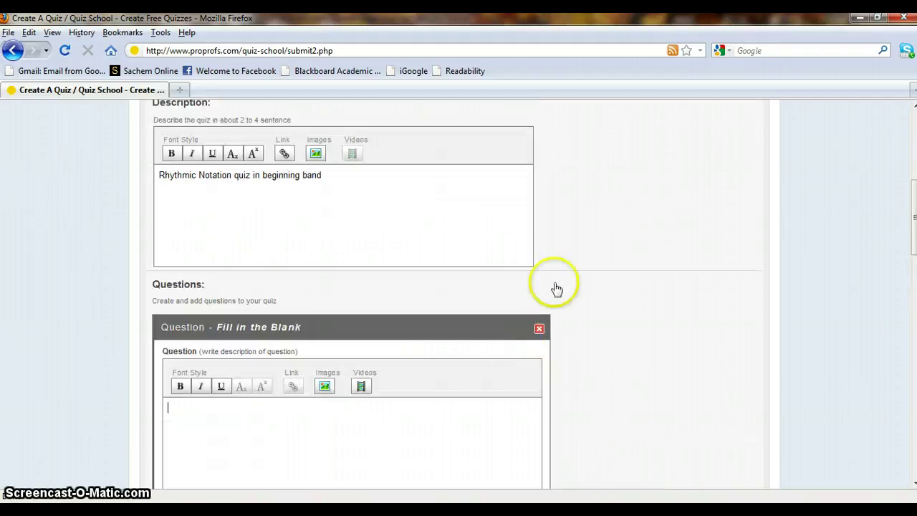
{"action": "left_click", "coordinate": [538, 329]}
Add an Essay Type question, remove it, and add a blank Multiple Choice question
{"action": "left_click", "coordinate": [652, 367]}
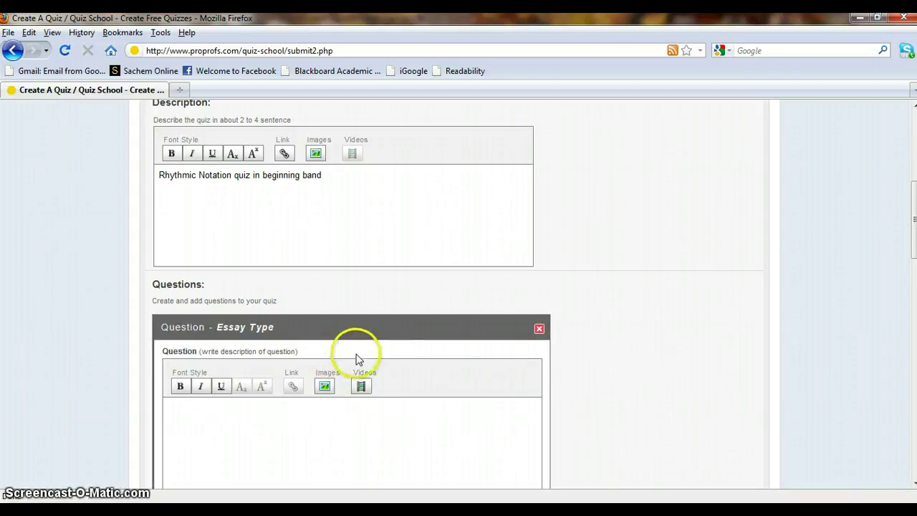
{"action": "scroll", "coordinate": [502, 367], "scroll_direction": "down", "scroll_amount": 4}
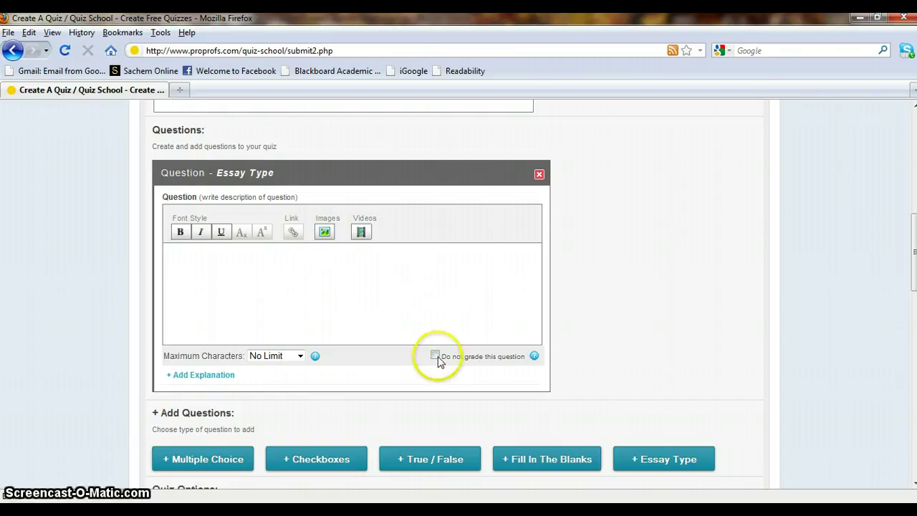
{"action": "scroll", "coordinate": [433, 356], "scroll_direction": "up", "scroll_amount": 7}
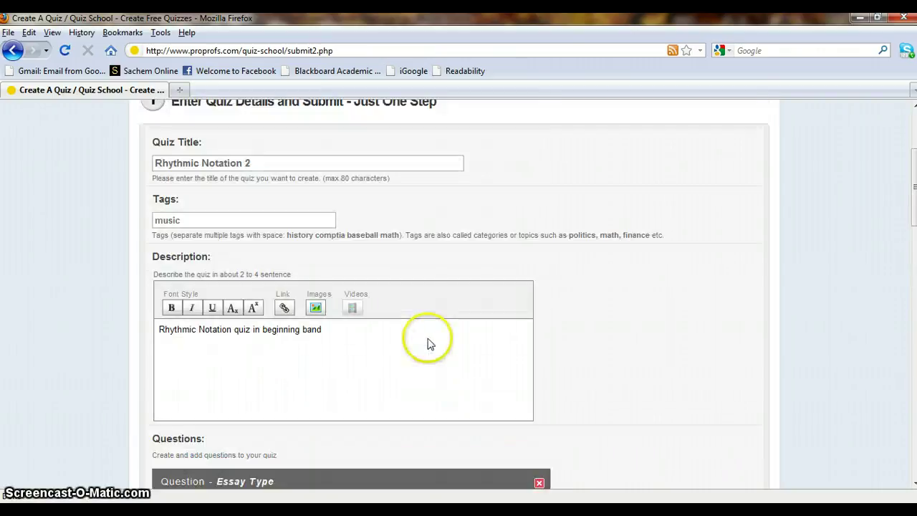
{"action": "scroll", "coordinate": [322, 364], "scroll_direction": "down", "scroll_amount": 10}
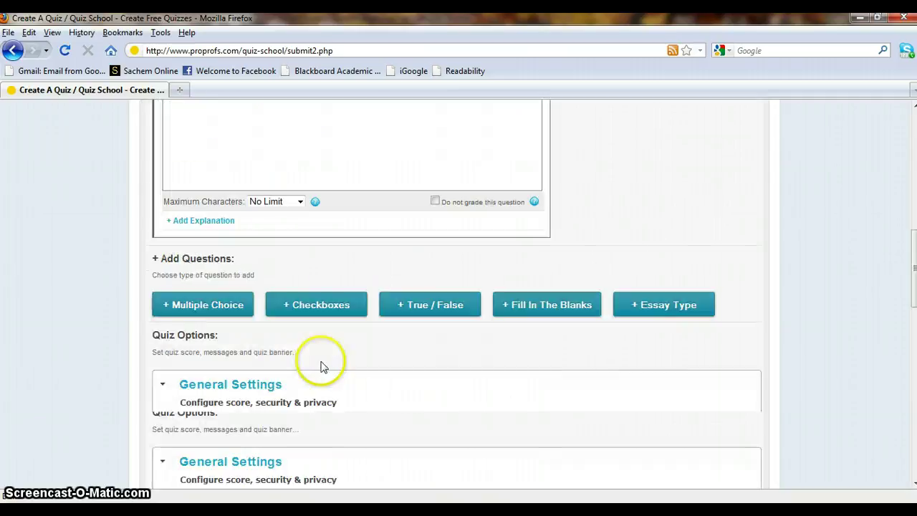
{"action": "scroll", "coordinate": [321, 366], "scroll_direction": "up", "scroll_amount": 4}
{"action": "scroll", "coordinate": [320, 365], "scroll_direction": "up", "scroll_amount": 2}
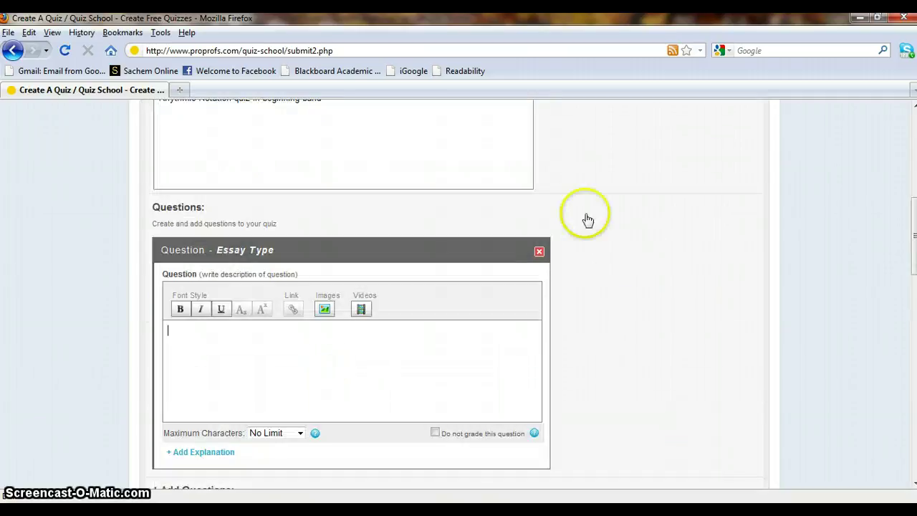
{"action": "left_click", "coordinate": [539, 253]}
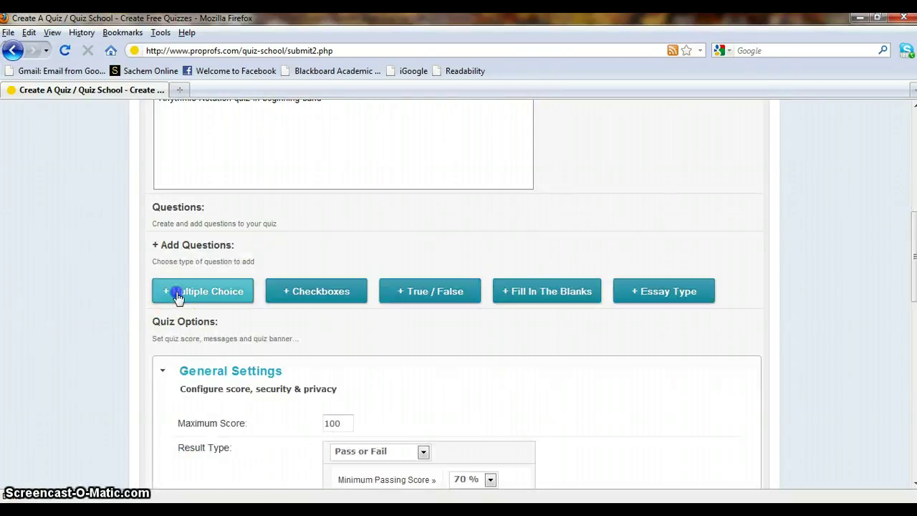
{"action": "left_click", "coordinate": [176, 294]}
Write 'How many beats does a quarter receive?' with options One Beat (correct), Two Beats, Four Beats
{"action": "left_click", "coordinate": [241, 348]}
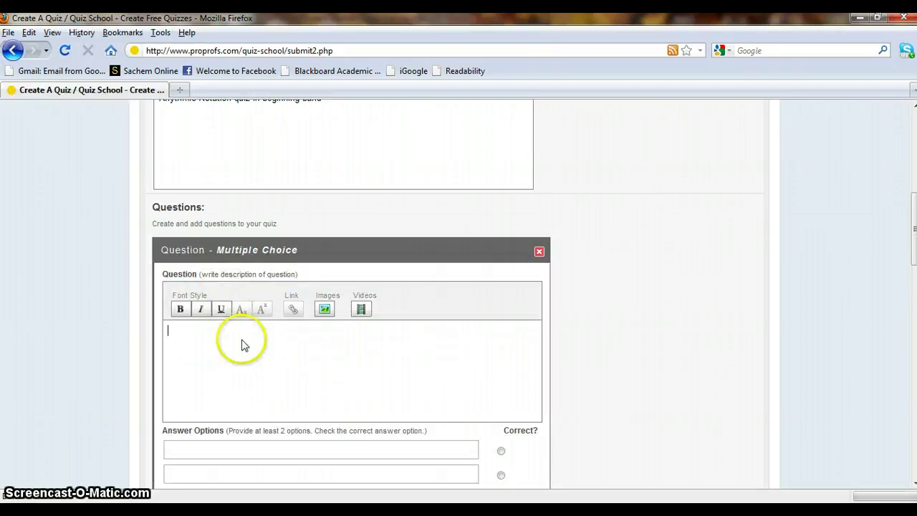
{"action": "type", "text": "How"}
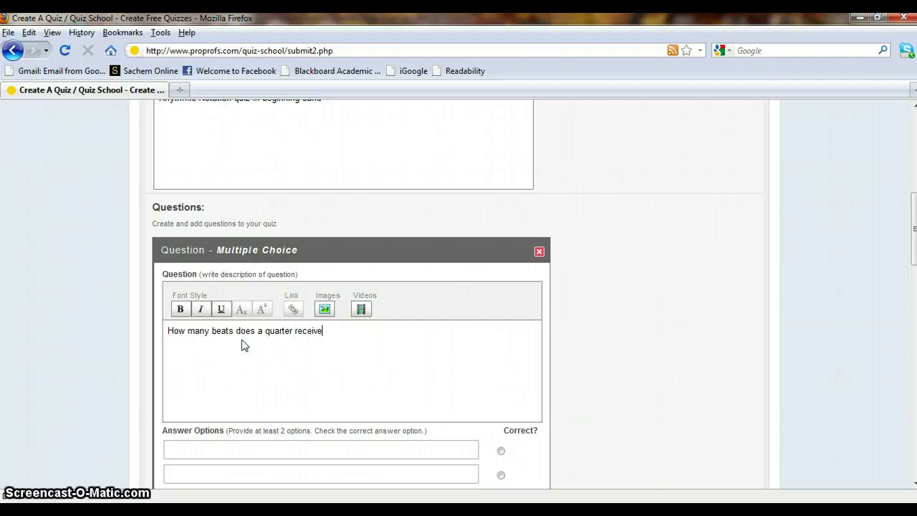
{"action": "left_click", "coordinate": [236, 447]}
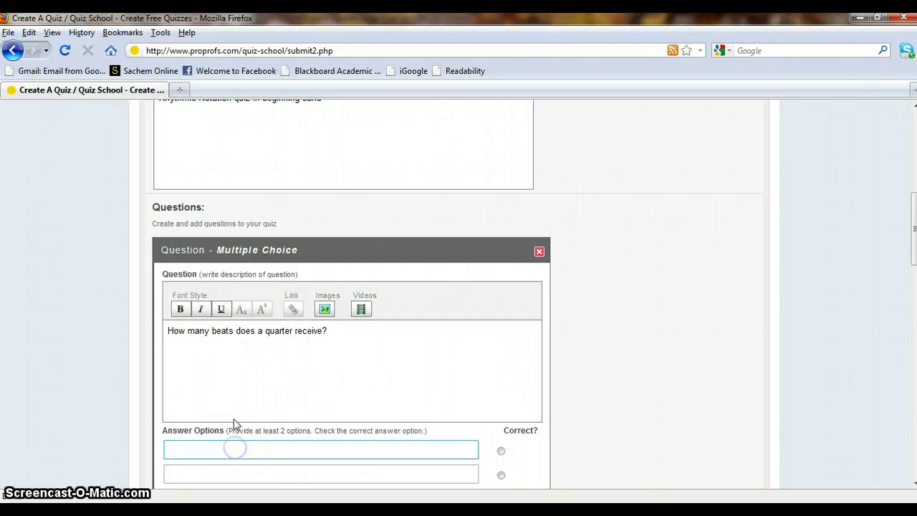
{"action": "type", "text": "One Beat"}
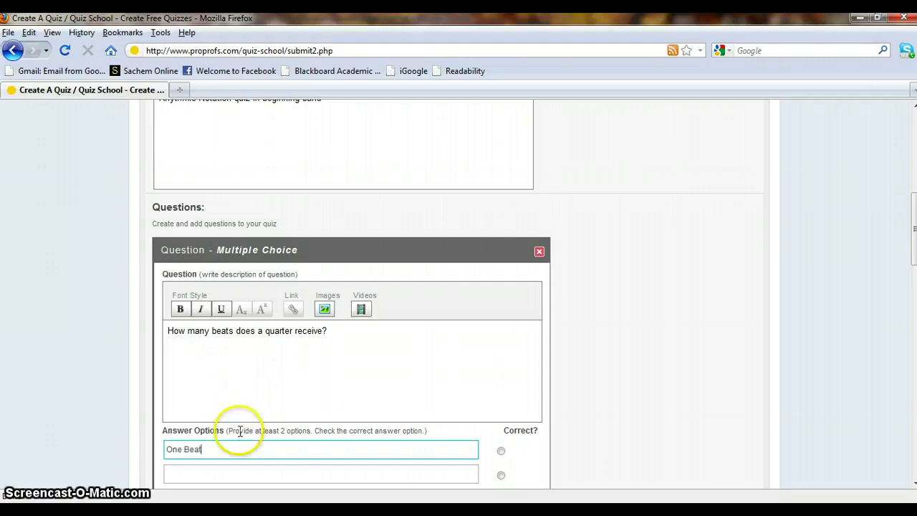
{"action": "scroll", "coordinate": [240, 431], "scroll_direction": "down", "scroll_amount": 2}
{"action": "left_click", "coordinate": [249, 397]}
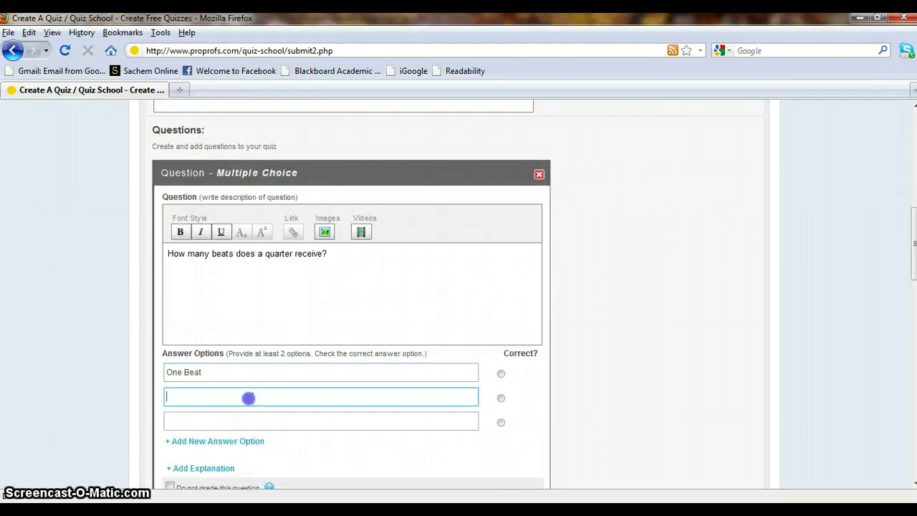
{"action": "type", "text": "Two Beats"}
{"action": "left_click", "coordinate": [291, 417]}
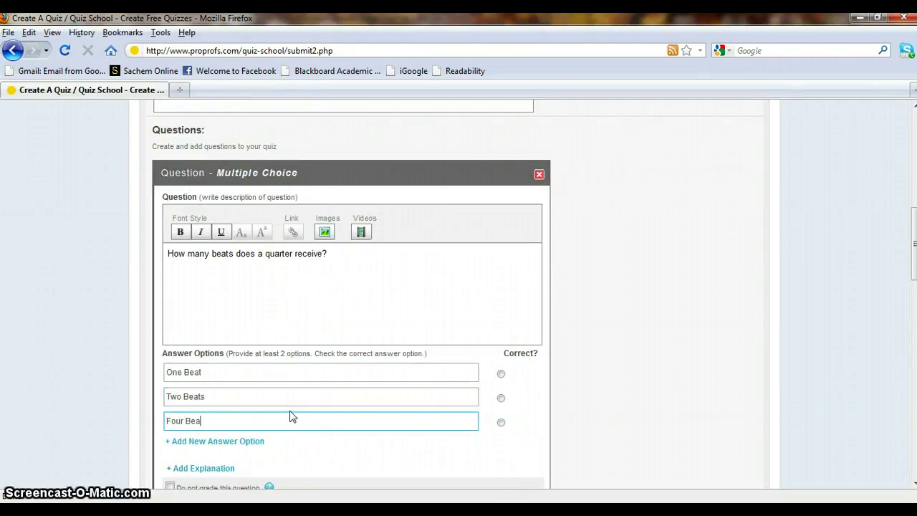
{"action": "left_click", "coordinate": [501, 374]}
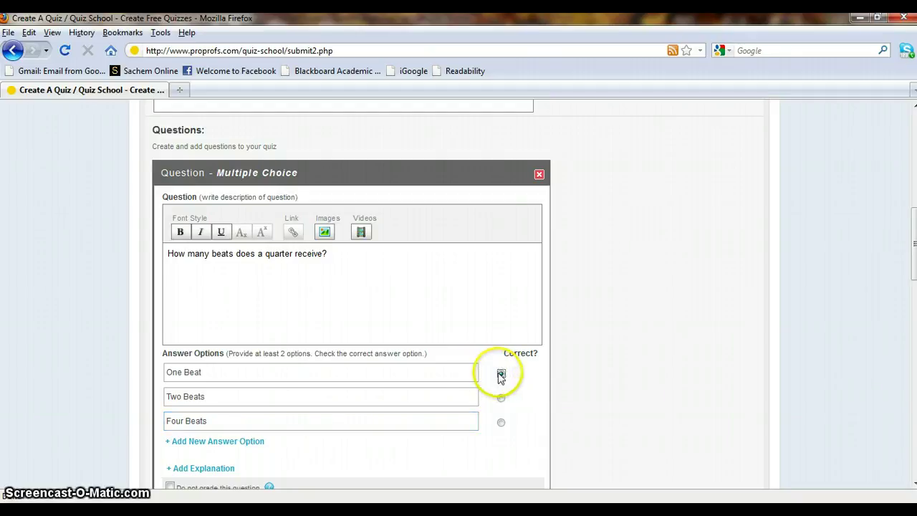
{"action": "scroll", "coordinate": [537, 367], "scroll_direction": "down", "scroll_amount": 4}
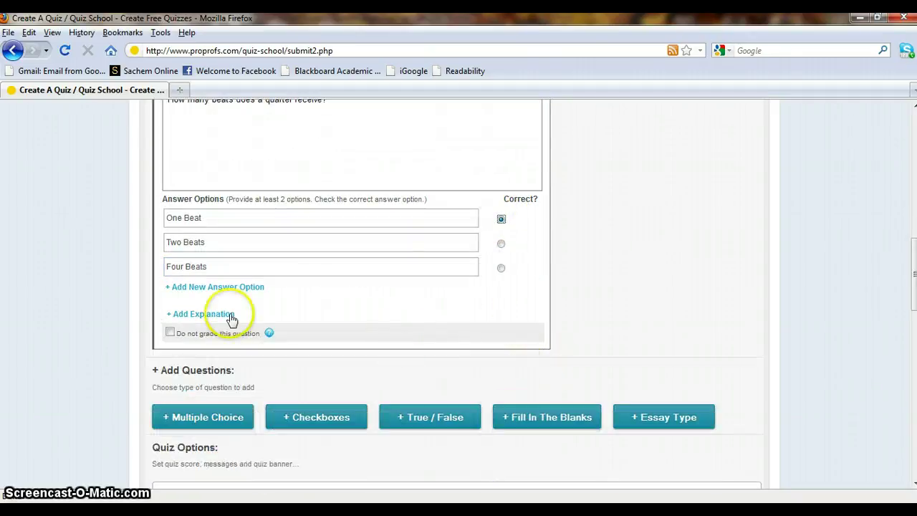
Keep the result type at Pass or Fail with a 70% minimum passing score
{"action": "scroll", "coordinate": [230, 314], "scroll_direction": "down", "scroll_amount": 6}
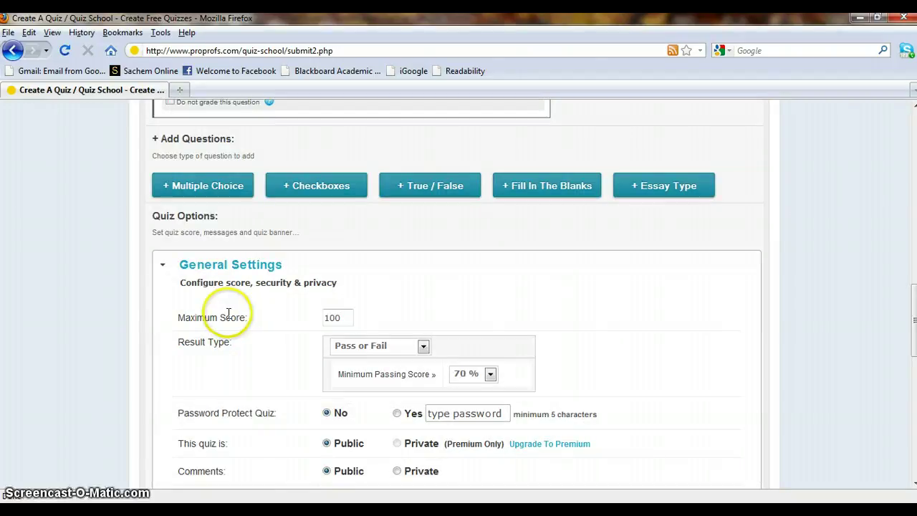
{"action": "scroll", "coordinate": [223, 315], "scroll_direction": "up", "scroll_amount": 4}
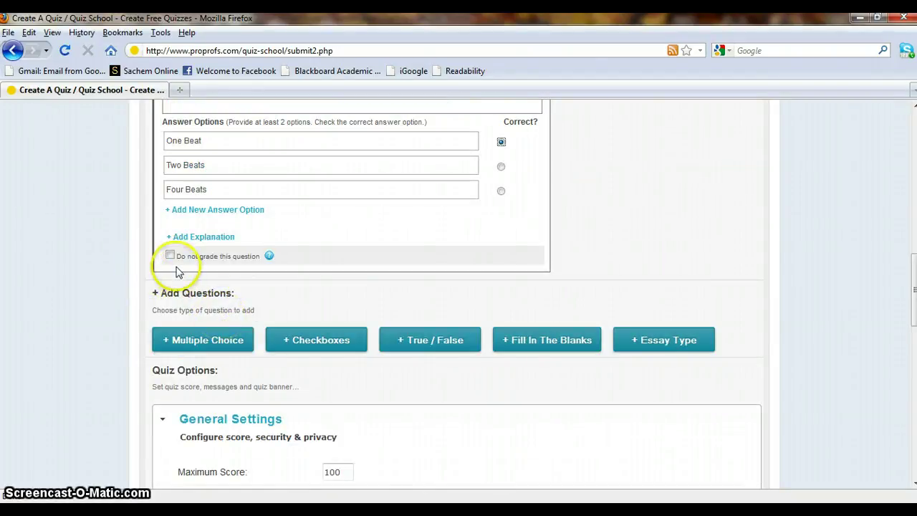
{"action": "scroll", "coordinate": [647, 254], "scroll_direction": "up", "scroll_amount": 4}
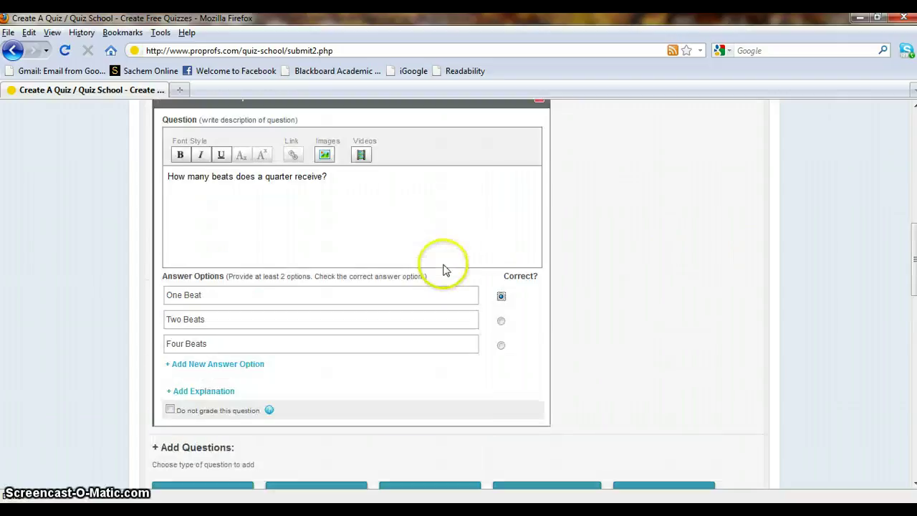
{"action": "scroll", "coordinate": [443, 270], "scroll_direction": "up", "scroll_amount": 2}
{"action": "scroll", "coordinate": [556, 300], "scroll_direction": "down", "scroll_amount": 4}
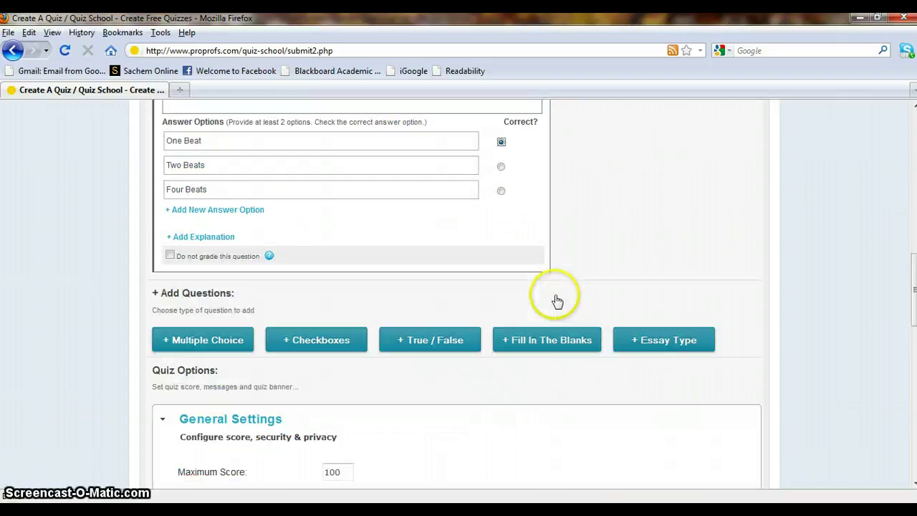
{"action": "scroll", "coordinate": [381, 309], "scroll_direction": "down", "scroll_amount": 6}
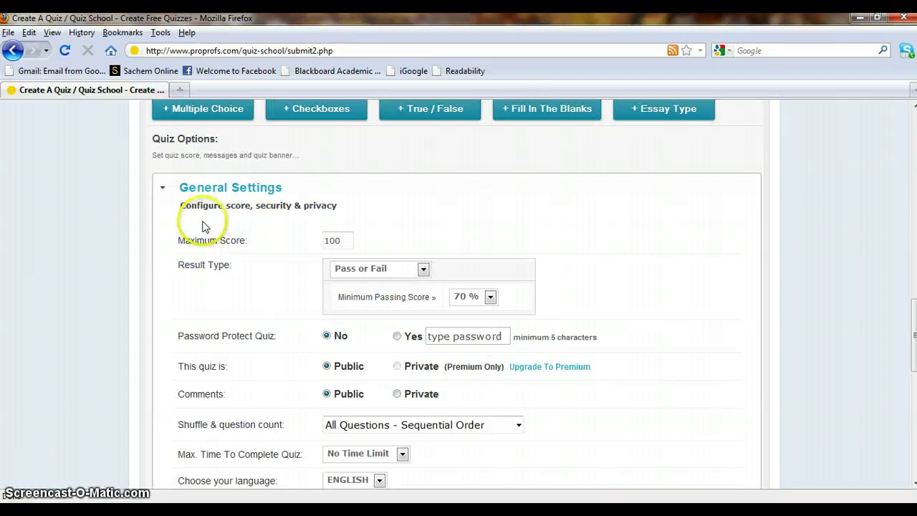
{"action": "left_click", "coordinate": [338, 241]}
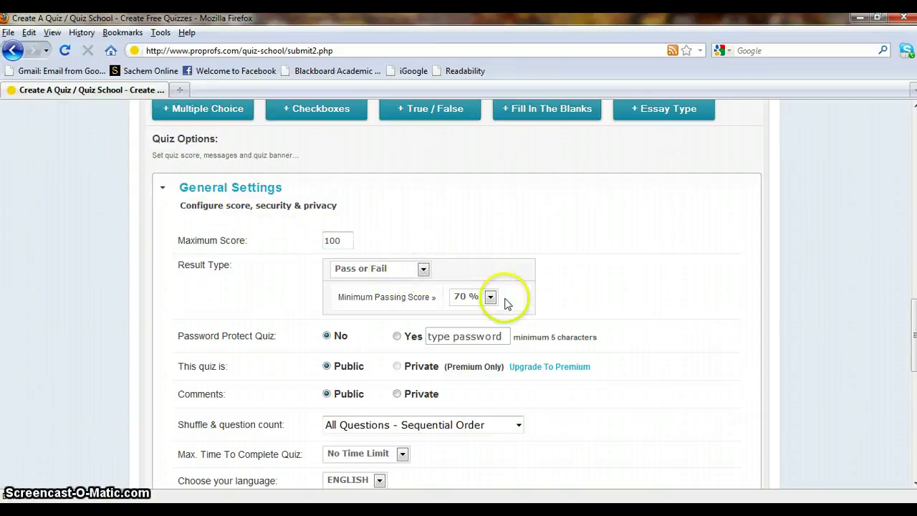
{"action": "left_click", "coordinate": [424, 270]}
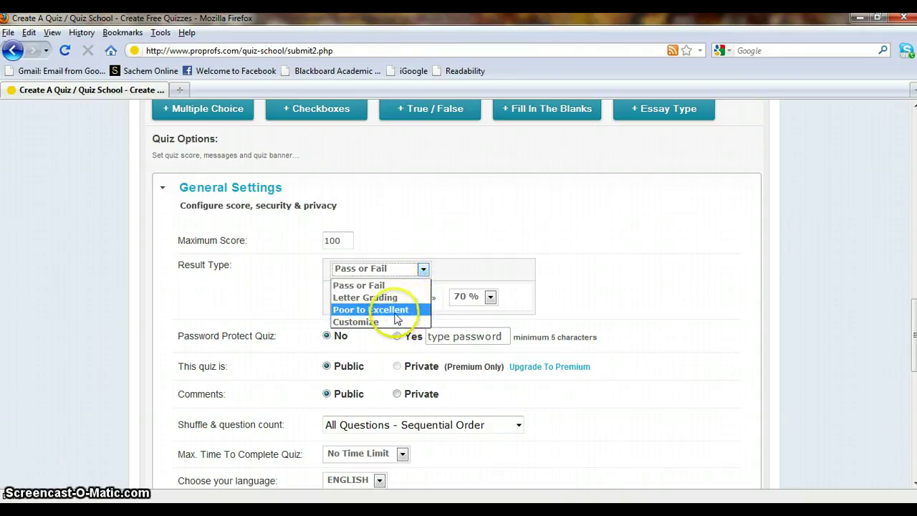
{"action": "left_click", "coordinate": [383, 285]}
Make the quiz comments private
{"action": "scroll", "coordinate": [625, 281], "scroll_direction": "down", "scroll_amount": 2}
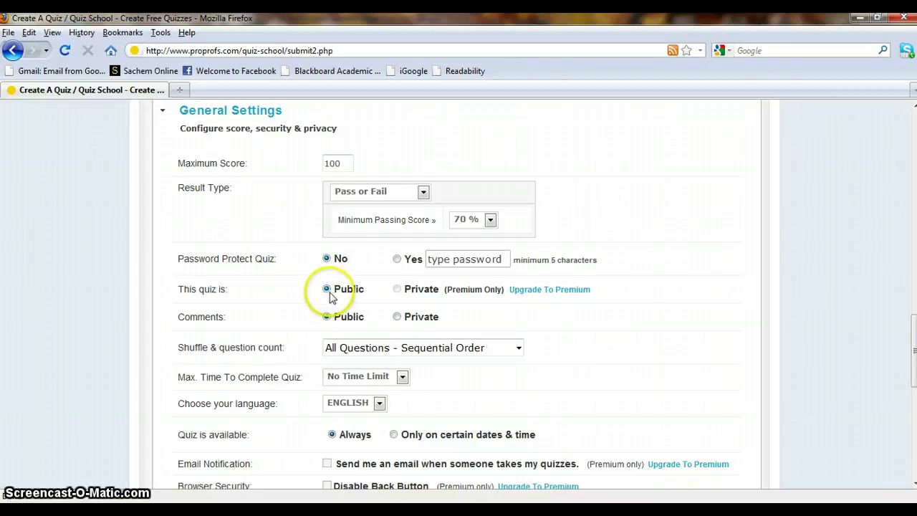
{"action": "left_click", "coordinate": [398, 317]}
{"action": "scroll", "coordinate": [552, 317], "scroll_direction": "down", "scroll_amount": 2}
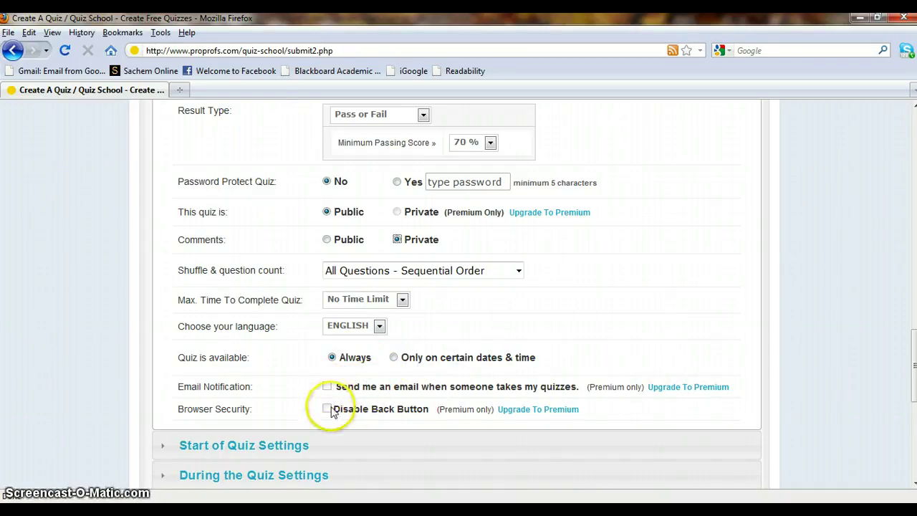
{"action": "scroll", "coordinate": [98, 404], "scroll_direction": "down", "scroll_amount": 4}
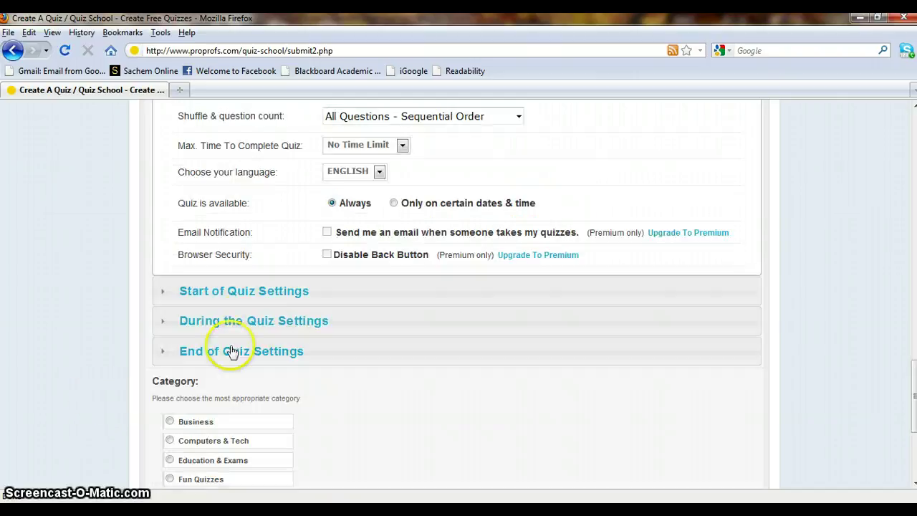
Expand the Start of Quiz, During the Quiz and End of Quiz settings sections to review them
{"action": "left_click", "coordinate": [251, 295]}
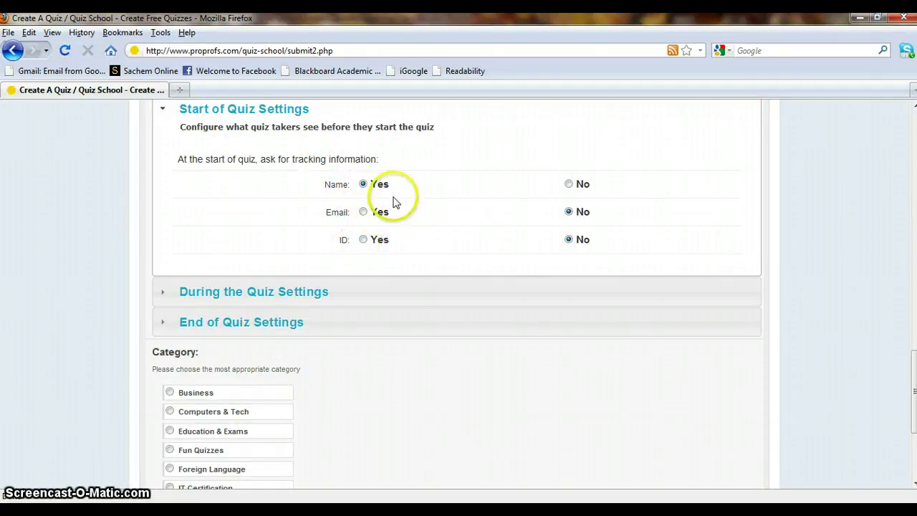
{"action": "scroll", "coordinate": [236, 238], "scroll_direction": "down", "scroll_amount": 2}
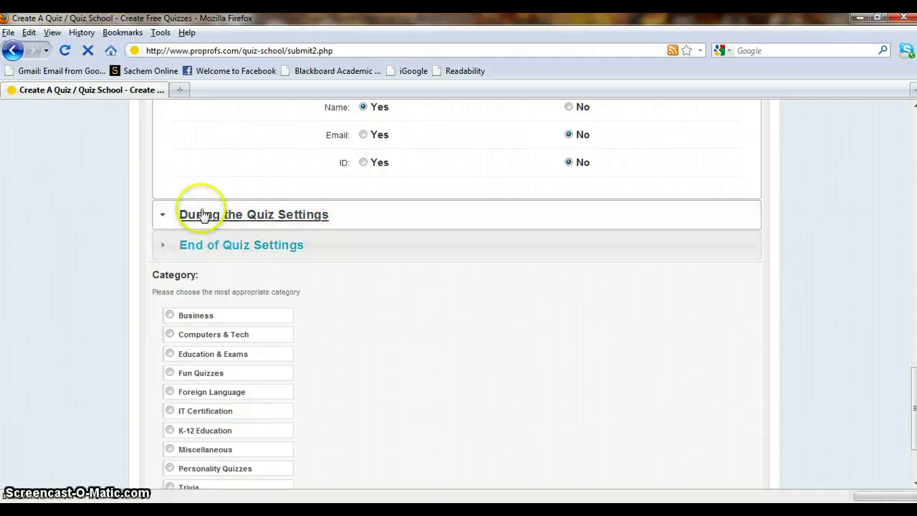
{"action": "left_click", "coordinate": [200, 213]}
{"action": "scroll", "coordinate": [215, 255], "scroll_direction": "up", "scroll_amount": 2}
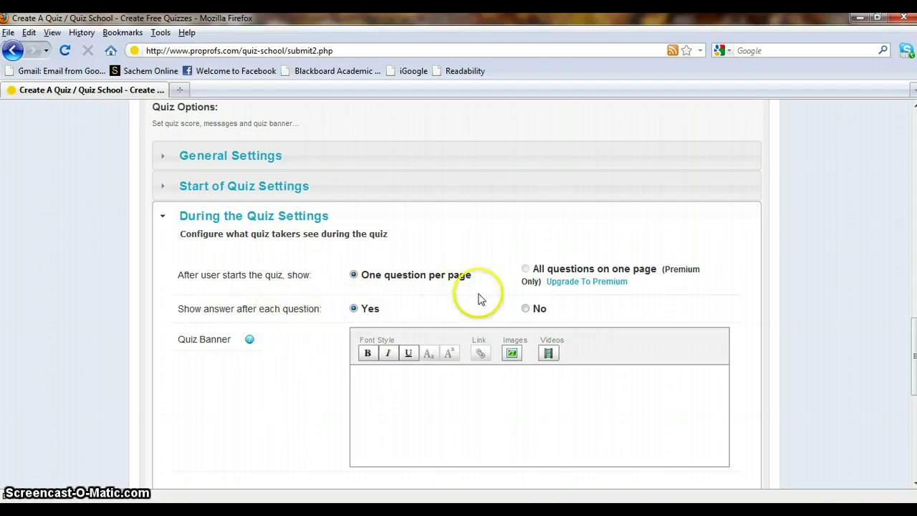
{"action": "scroll", "coordinate": [281, 324], "scroll_direction": "down", "scroll_amount": 2}
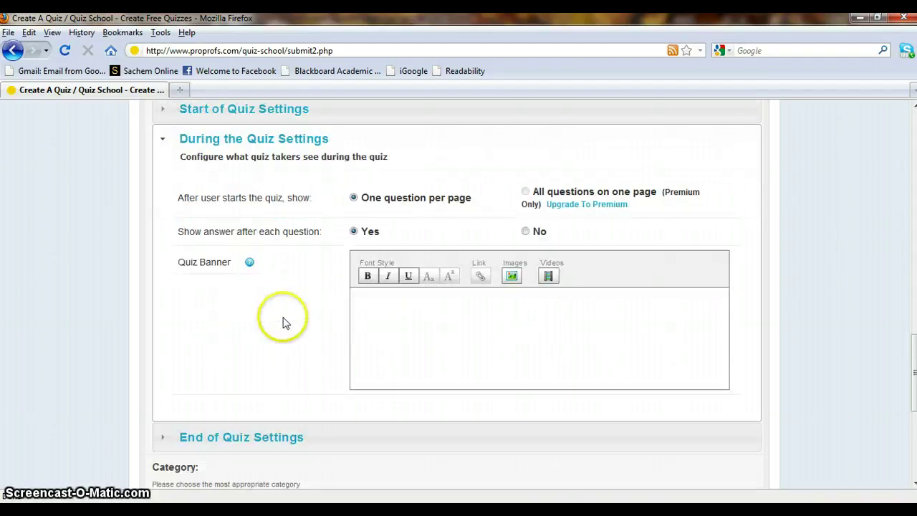
{"action": "scroll", "coordinate": [282, 324], "scroll_direction": "down", "scroll_amount": 2}
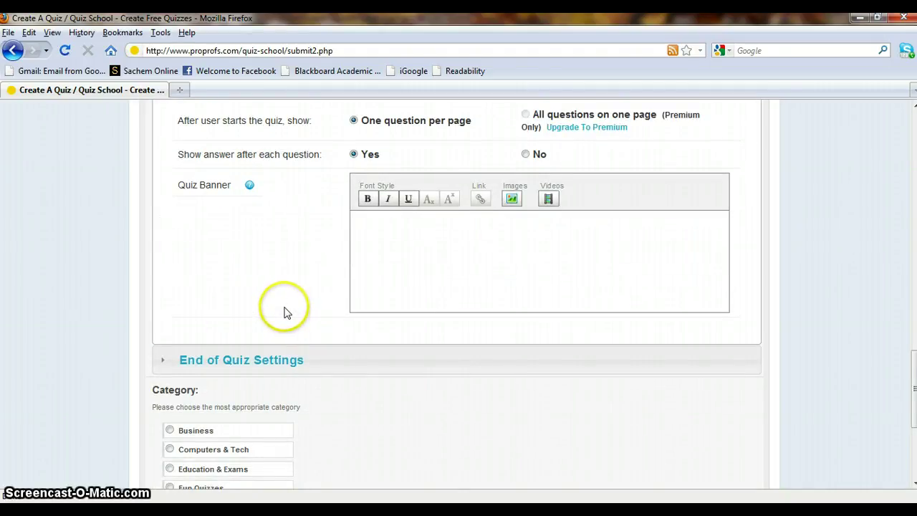
{"action": "scroll", "coordinate": [284, 312], "scroll_direction": "down", "scroll_amount": 2}
{"action": "left_click", "coordinate": [212, 287]}
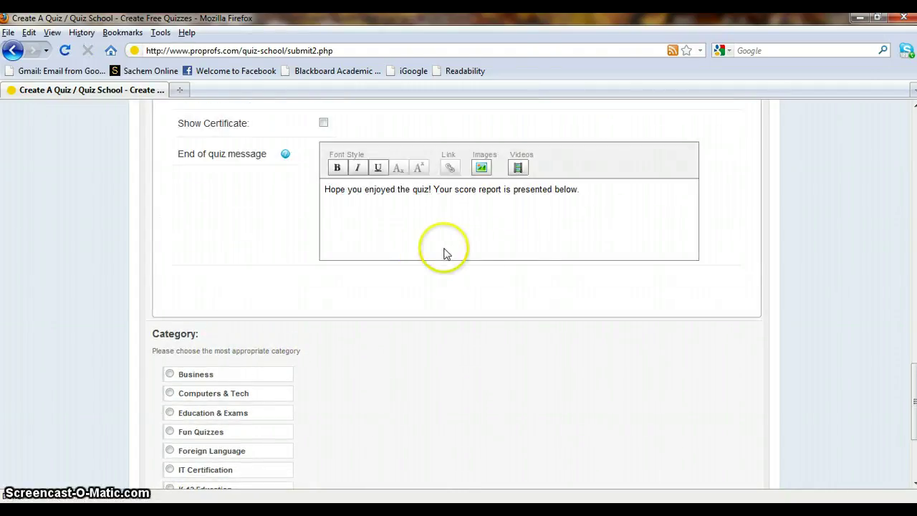
{"action": "scroll", "coordinate": [415, 258], "scroll_direction": "up", "scroll_amount": 4}
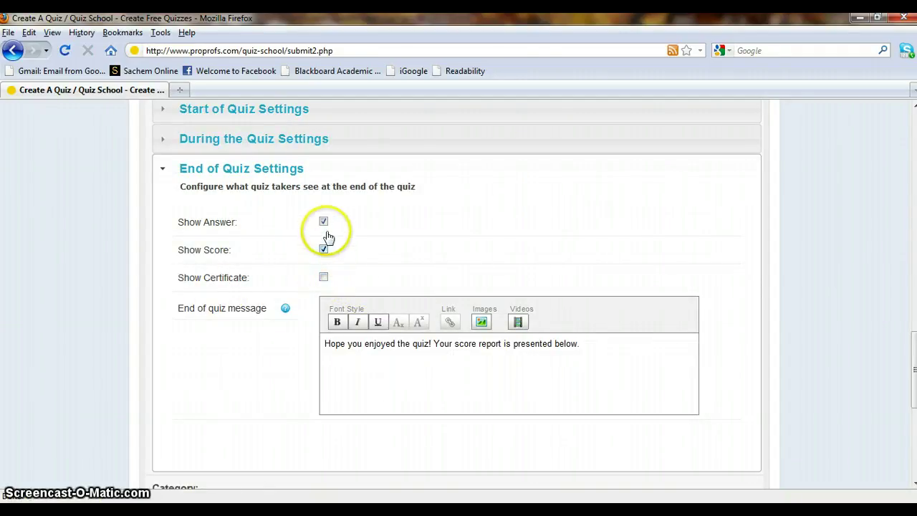
{"action": "scroll", "coordinate": [226, 342], "scroll_direction": "down", "scroll_amount": 5}
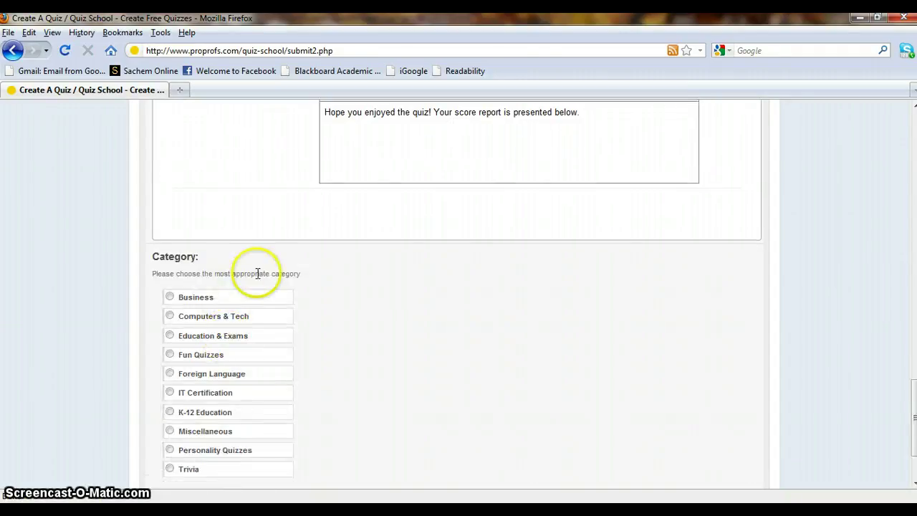
Choose the Education & Exams category and create the quiz
{"action": "scroll", "coordinate": [256, 272], "scroll_direction": "down", "scroll_amount": 2}
{"action": "left_click", "coordinate": [170, 258]}
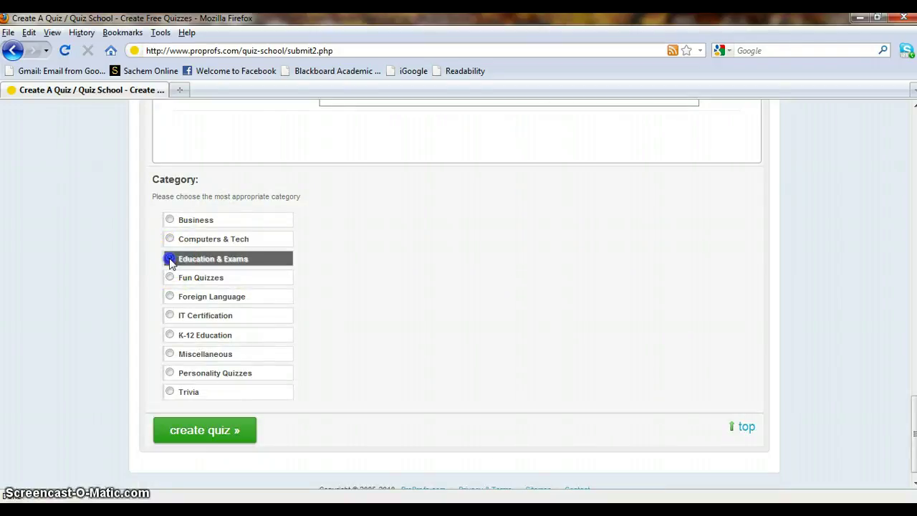
{"action": "left_click", "coordinate": [210, 439]}
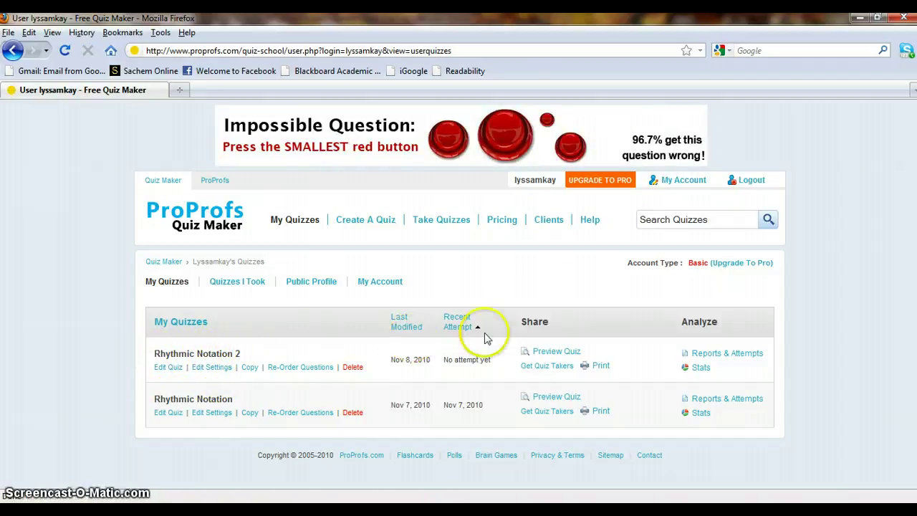
Preview the Rhythmic Notation 2 quiz and start taking it
{"action": "left_click", "coordinate": [557, 352]}
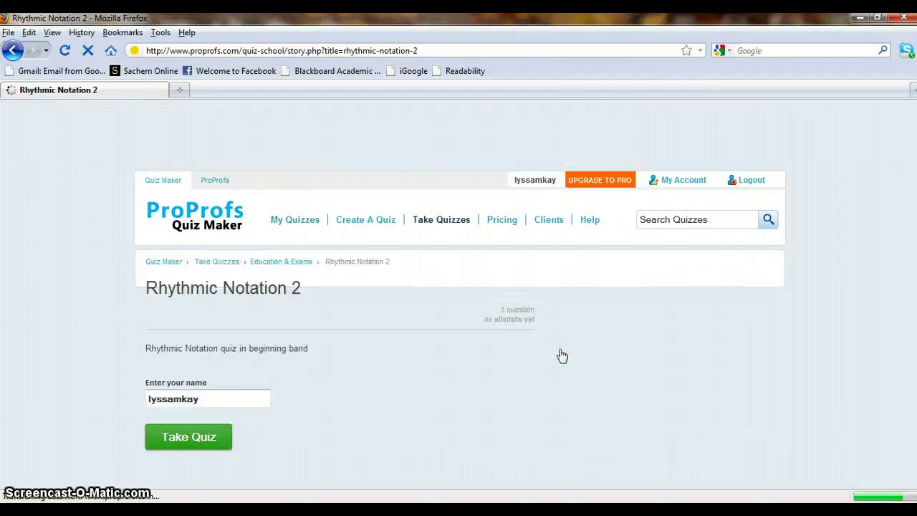
{"action": "scroll", "coordinate": [167, 328], "scroll_direction": "down", "scroll_amount": 2}
{"action": "left_click", "coordinate": [188, 437]}
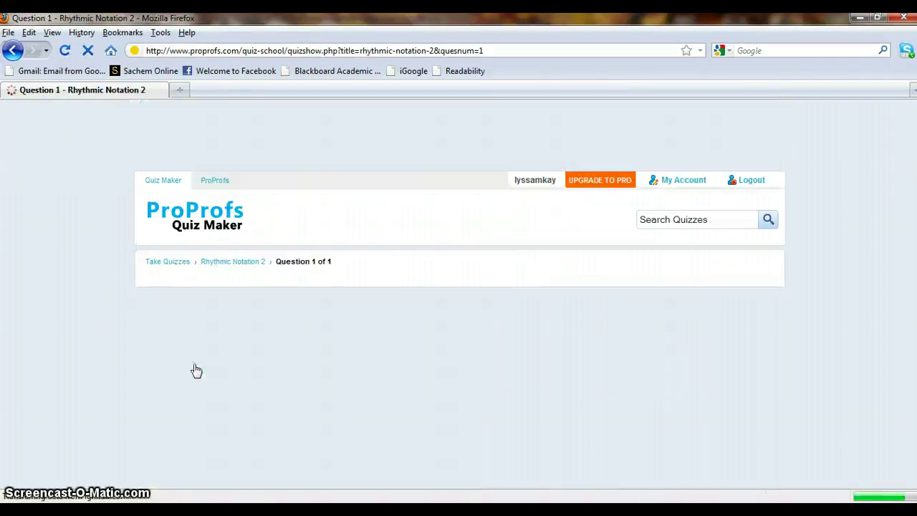
Answer the question with One Beat and submit it, getting a 100/100 Score Report
{"action": "scroll", "coordinate": [308, 351], "scroll_direction": "down", "scroll_amount": 2}
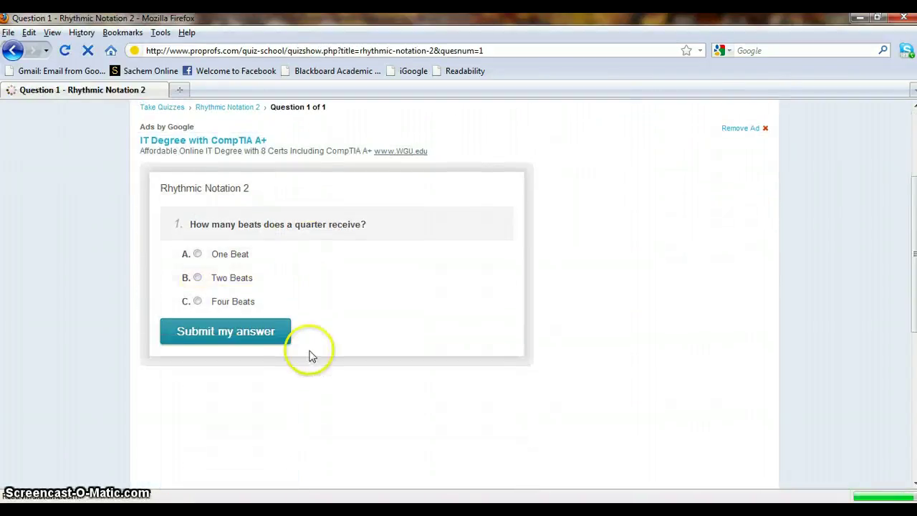
{"action": "left_click", "coordinate": [198, 255]}
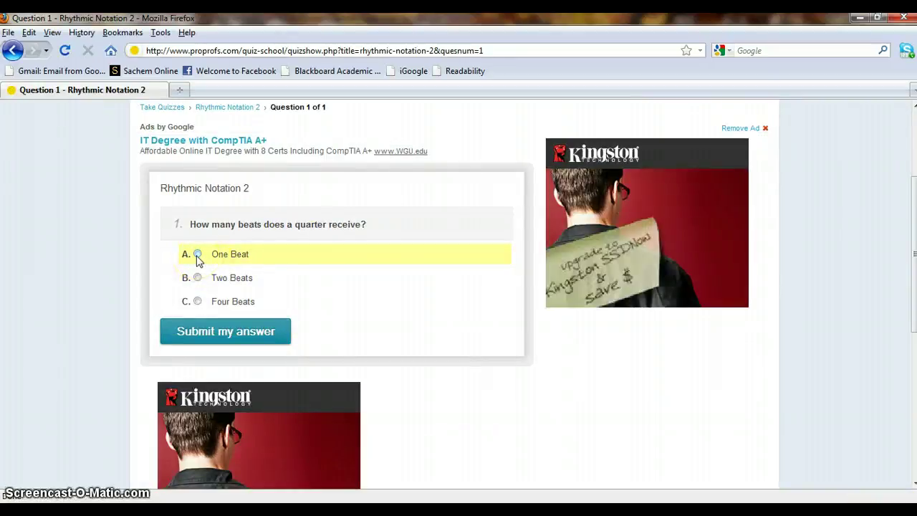
{"action": "left_click", "coordinate": [198, 255]}
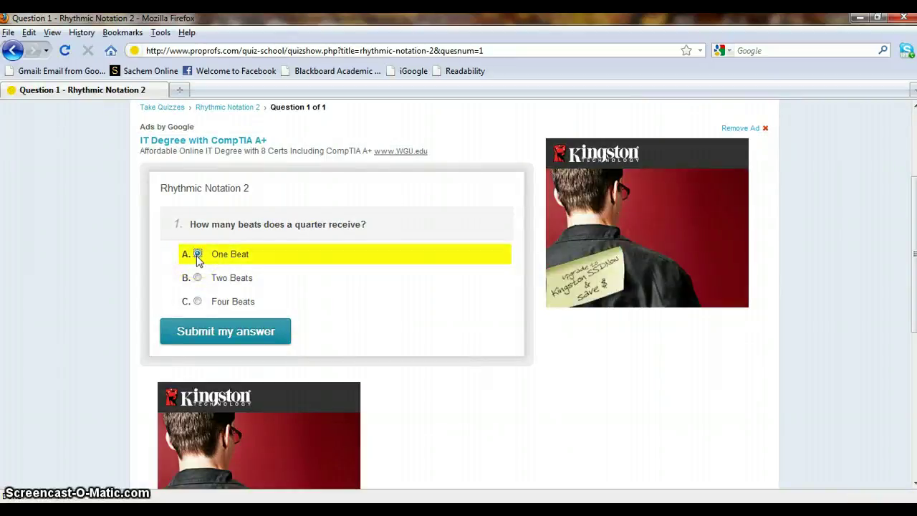
{"action": "left_click", "coordinate": [219, 335]}
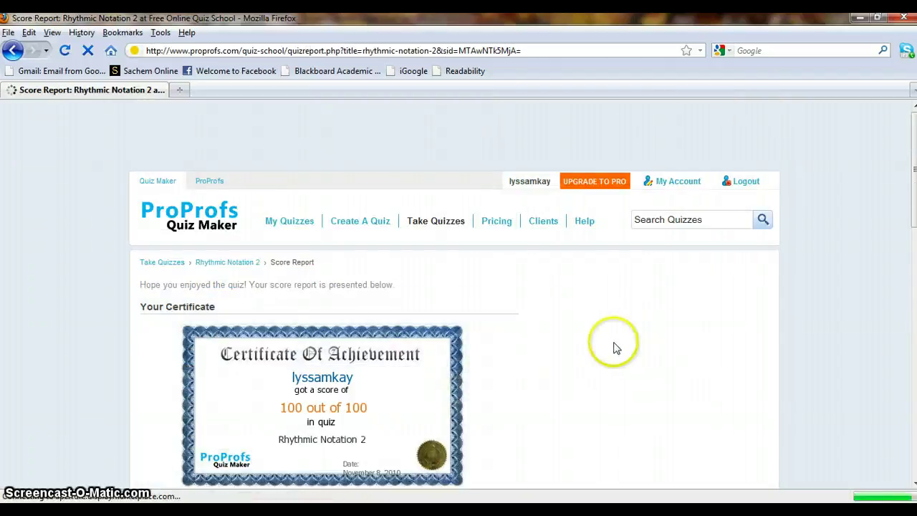
Review the Rhythmic Notation 2 score report, then go to the ProProfs home page showing Quiz Maker 5.0
{"action": "scroll", "coordinate": [609, 347], "scroll_direction": "down", "scroll_amount": 4}
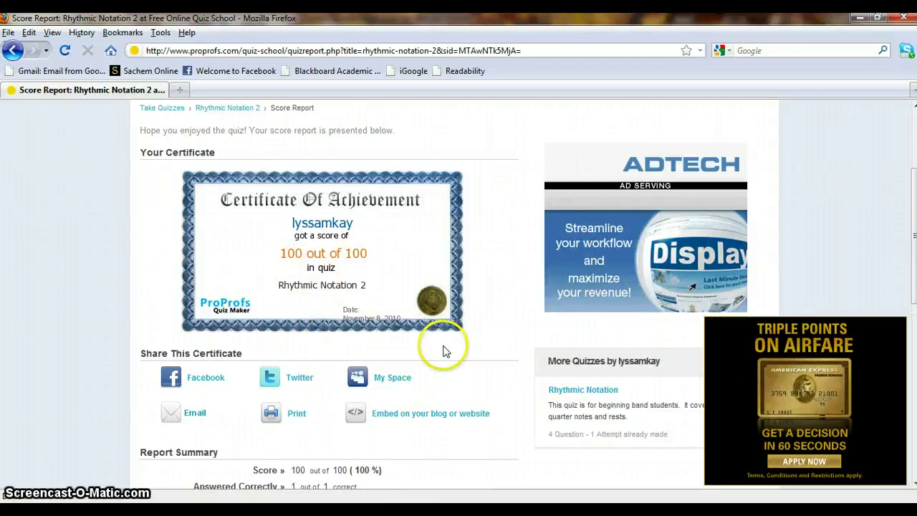
{"action": "scroll", "coordinate": [459, 326], "scroll_direction": "up", "scroll_amount": 4}
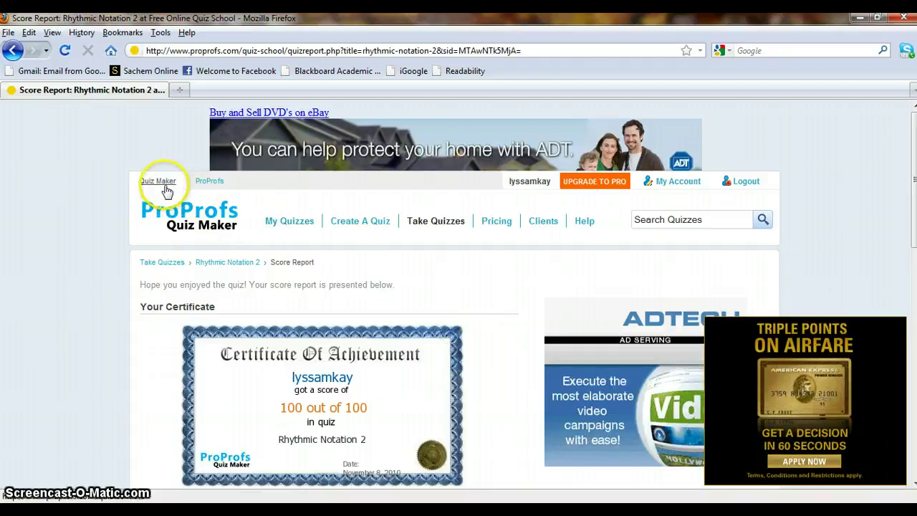
{"action": "left_click", "coordinate": [210, 182]}
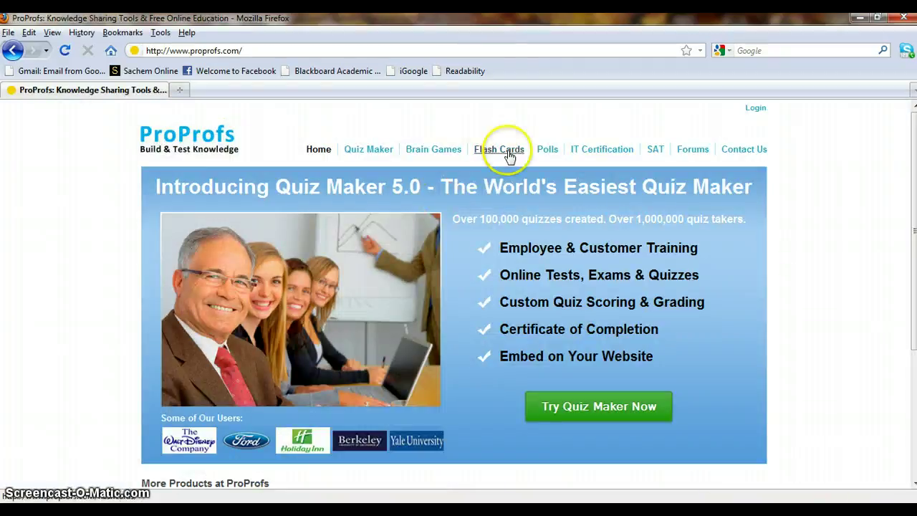